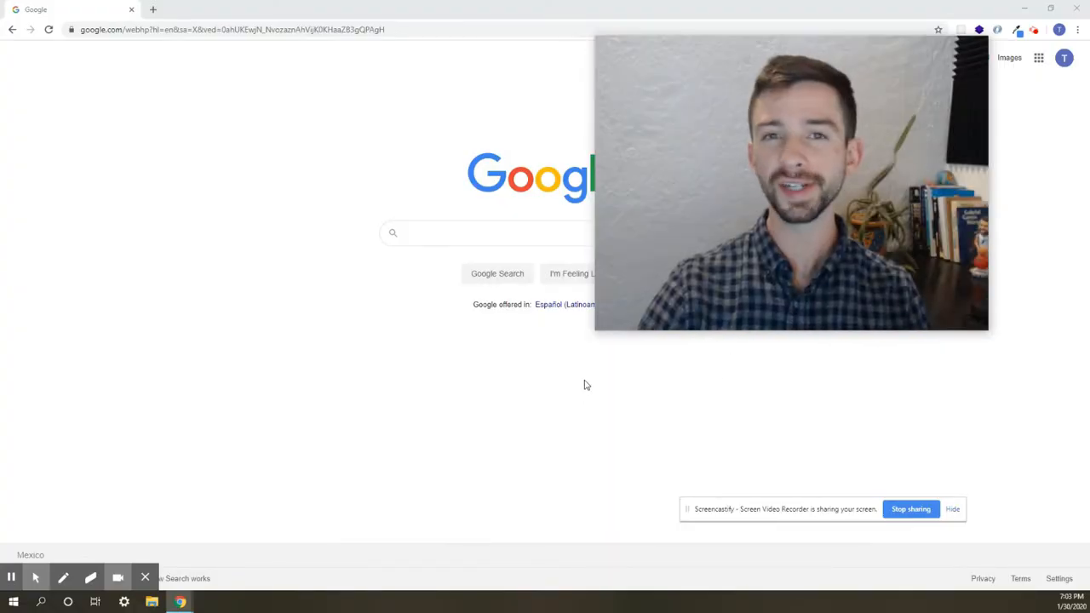
# - Search Google for 'download xampp' by picking the suggestion after typing 'dow'
pyautogui.moveTo(614, 316)
pyautogui.moveTo(599, 325); pyautogui.dragTo(846, 226)
pyautogui.moveTo(866, 142); pyautogui.dragTo(984, 188)
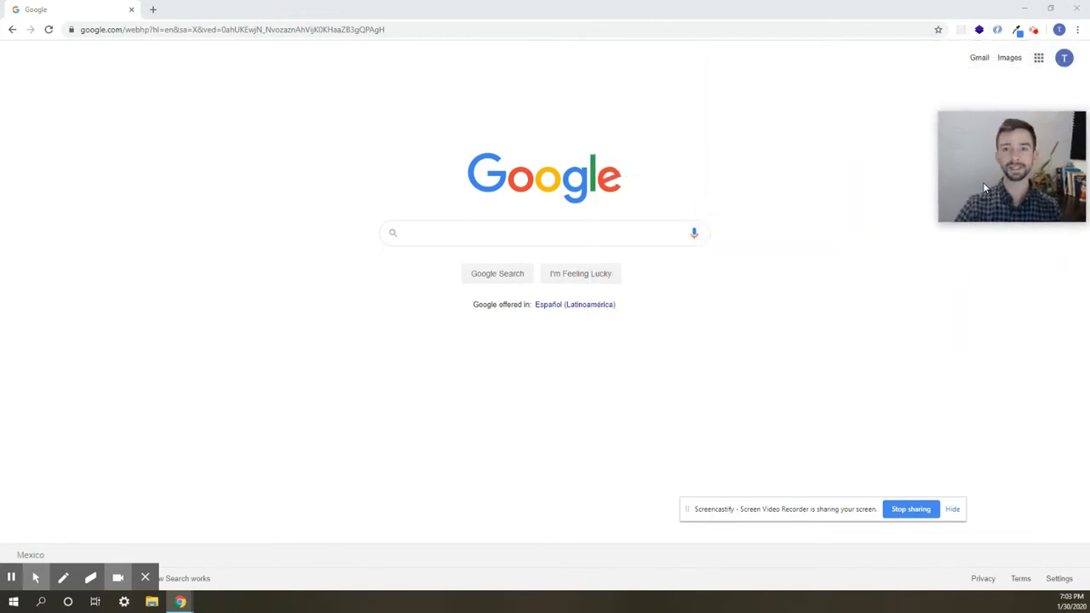
pyautogui.click(515, 233)
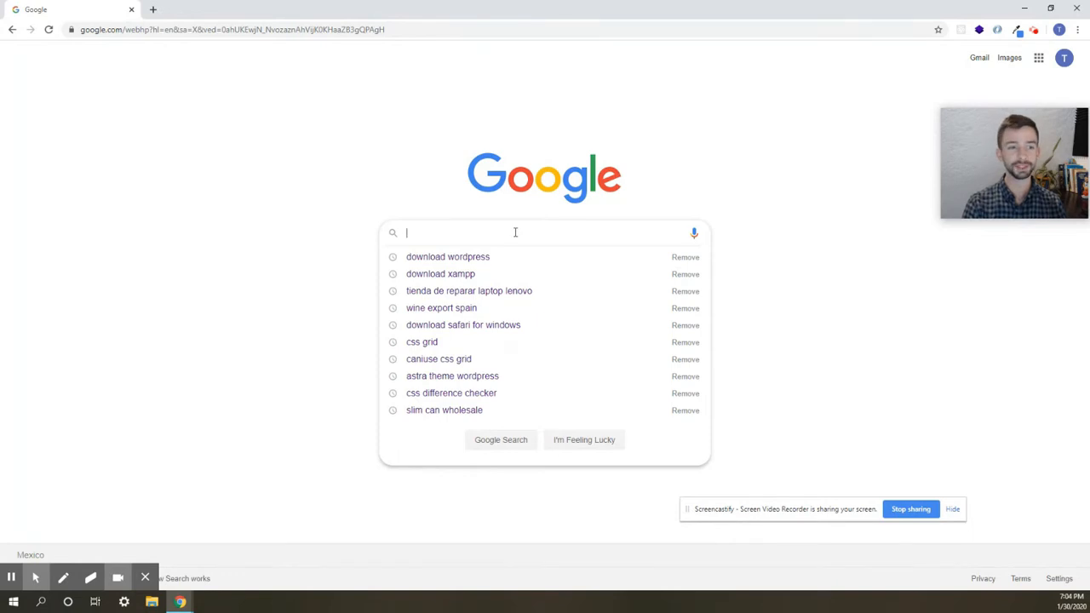
pyautogui.write('dow')
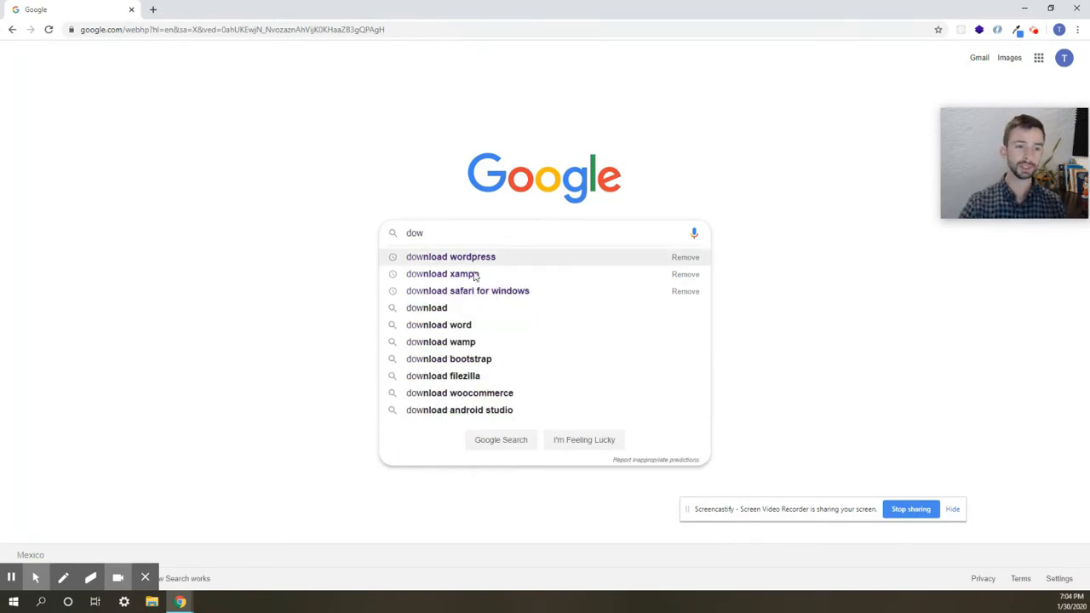
pyautogui.click(471, 276)
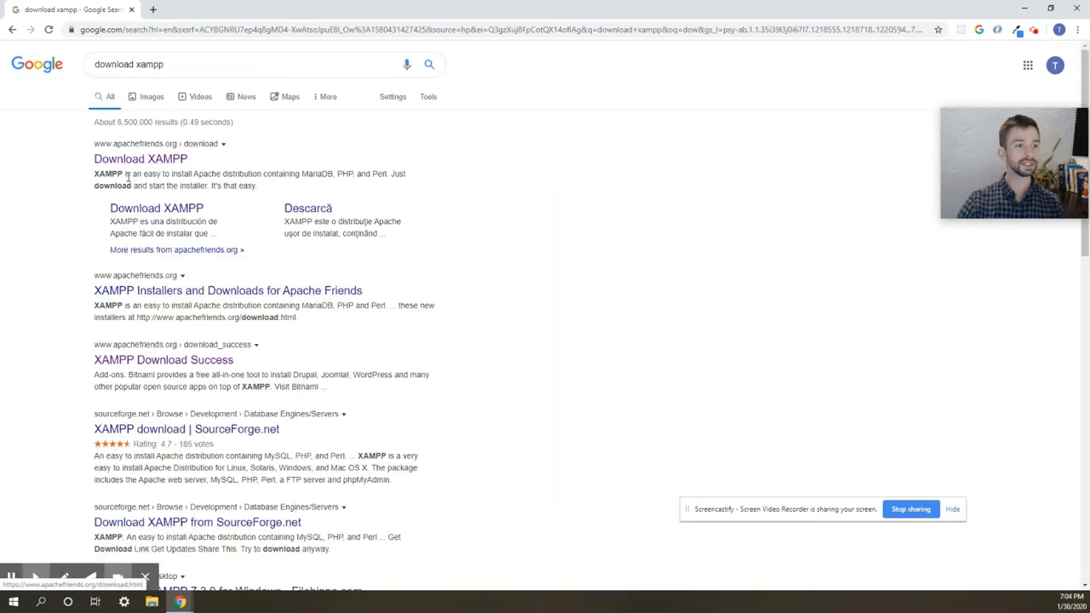
# - Download the XAMPP 7.4.1 64-bit Windows installer from the Apache Friends download page
pyautogui.click(119, 158)
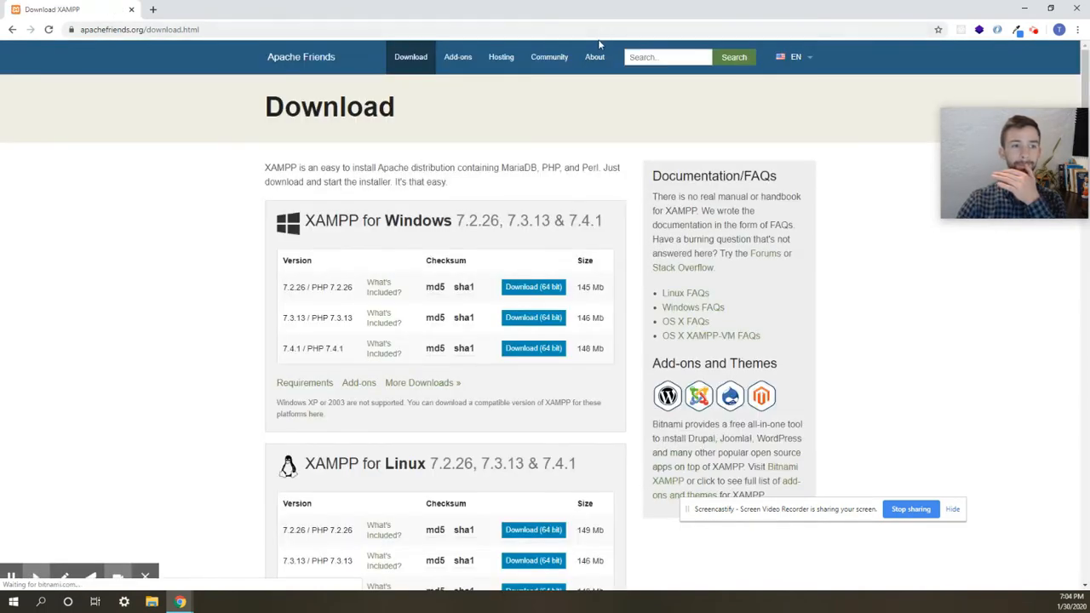
pyautogui.scroll(-3, 390, 234)
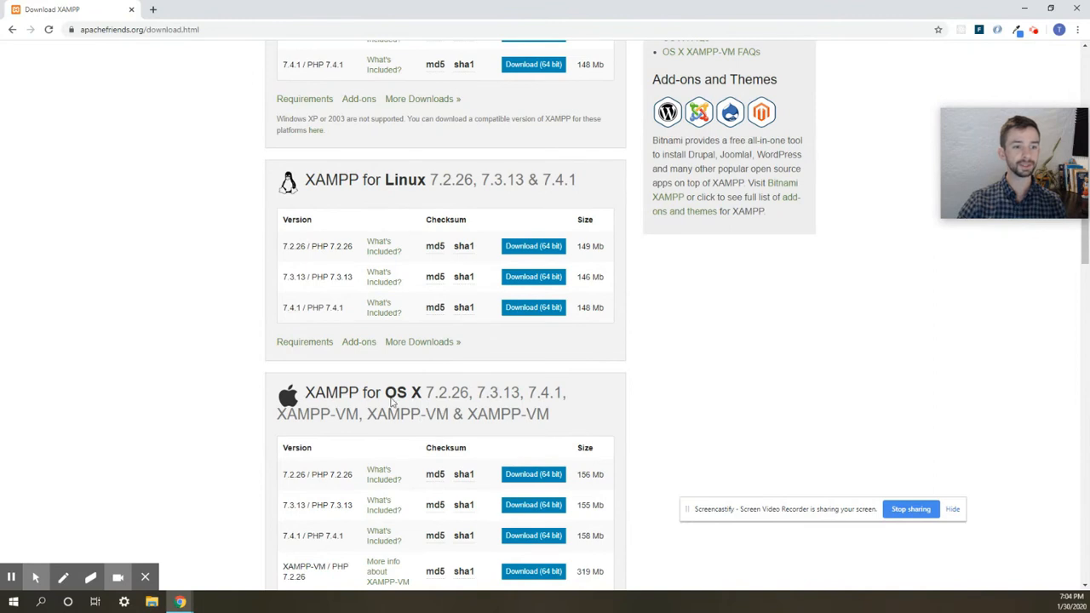
pyautogui.scroll(3, 379, 223)
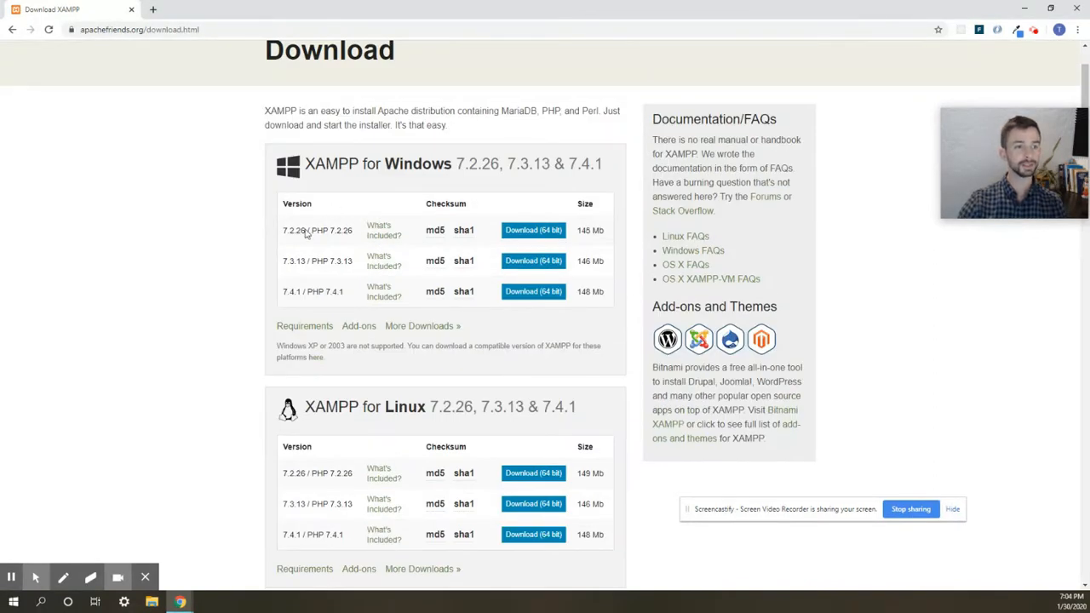
pyautogui.click(540, 295)
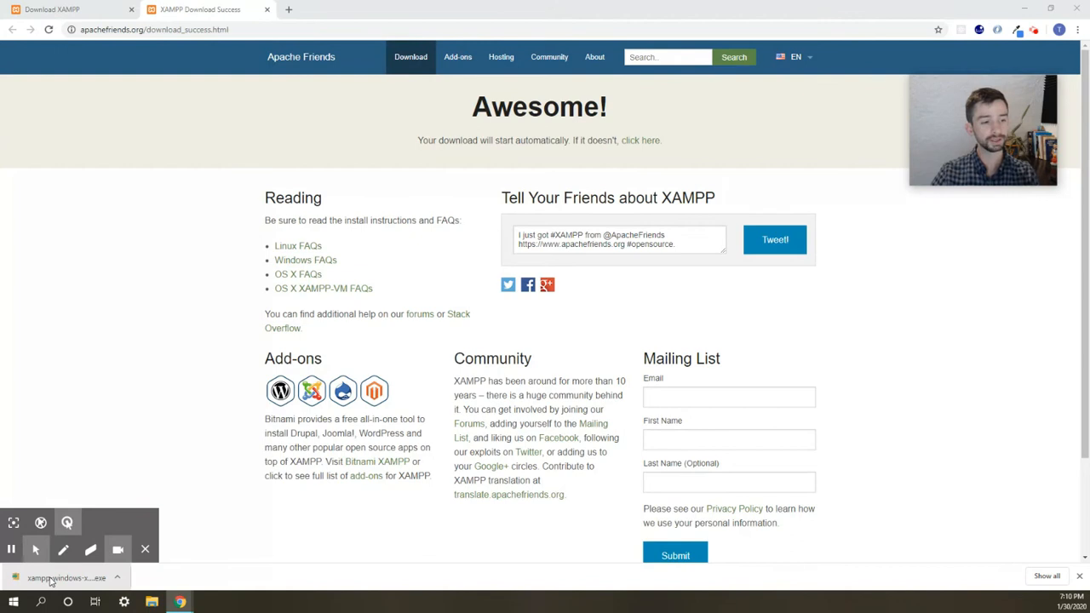
# - Launch the downloaded XAMPP installer and accept its antivirus and UAC warnings
pyautogui.click(51, 581)
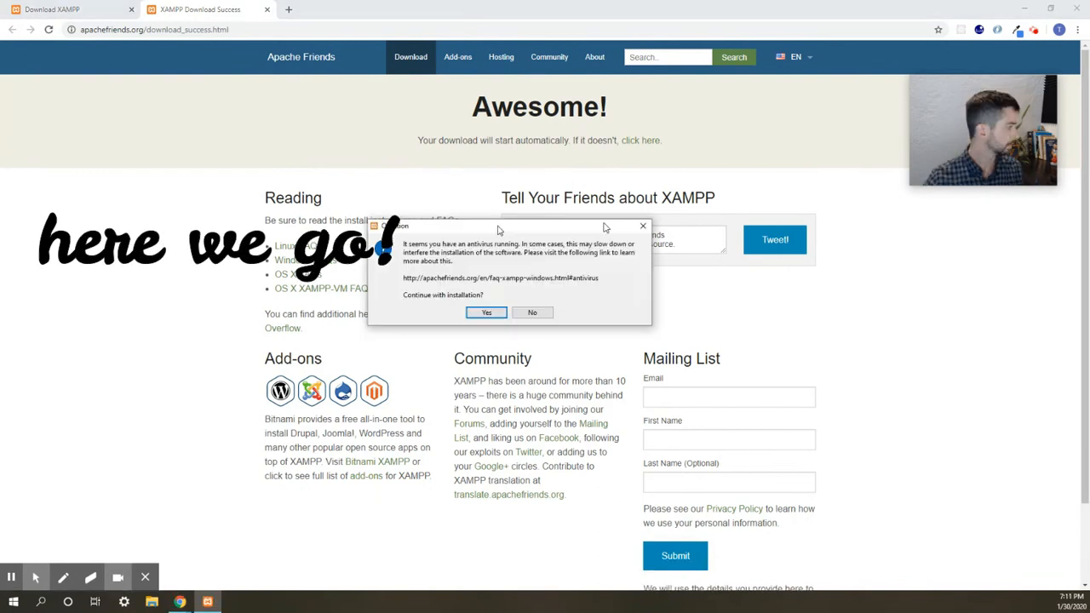
pyautogui.moveTo(494, 224); pyautogui.dragTo(783, 215)
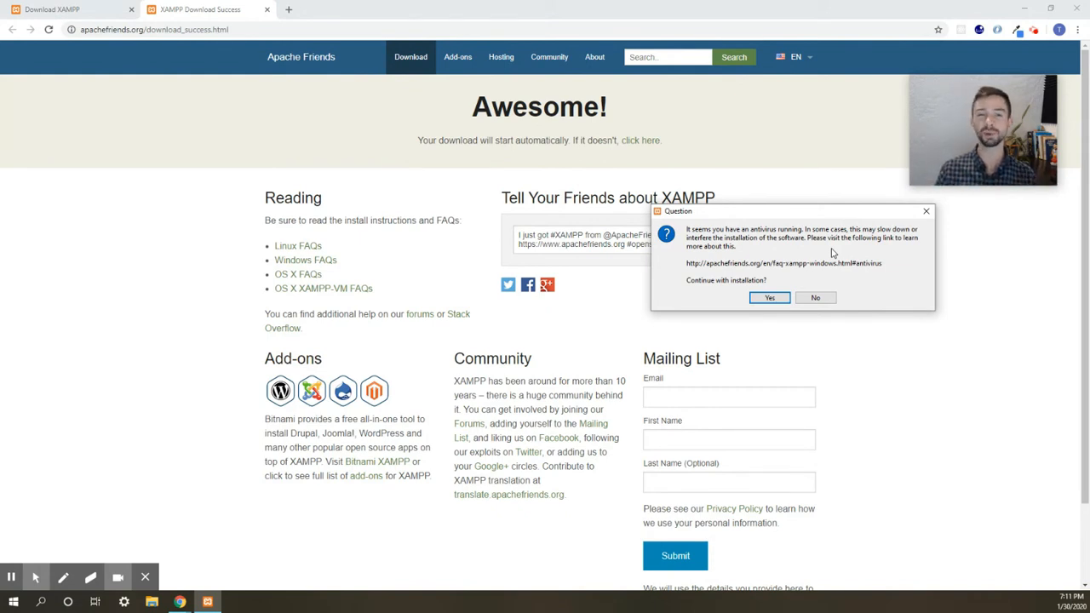
pyautogui.click(763, 299)
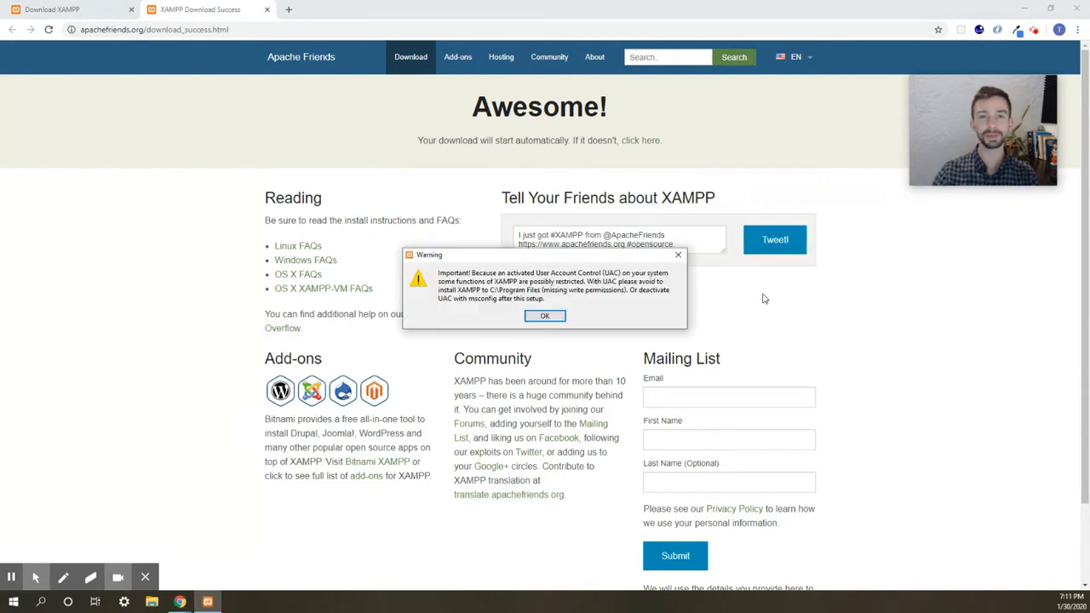
pyautogui.moveTo(617, 262); pyautogui.dragTo(848, 228)
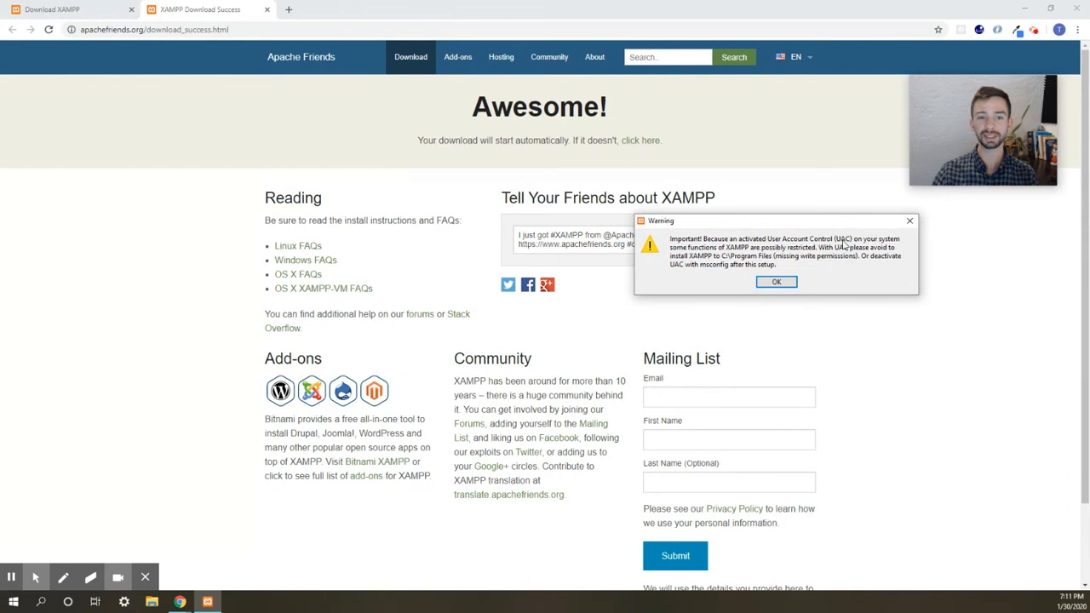
pyautogui.click(774, 282)
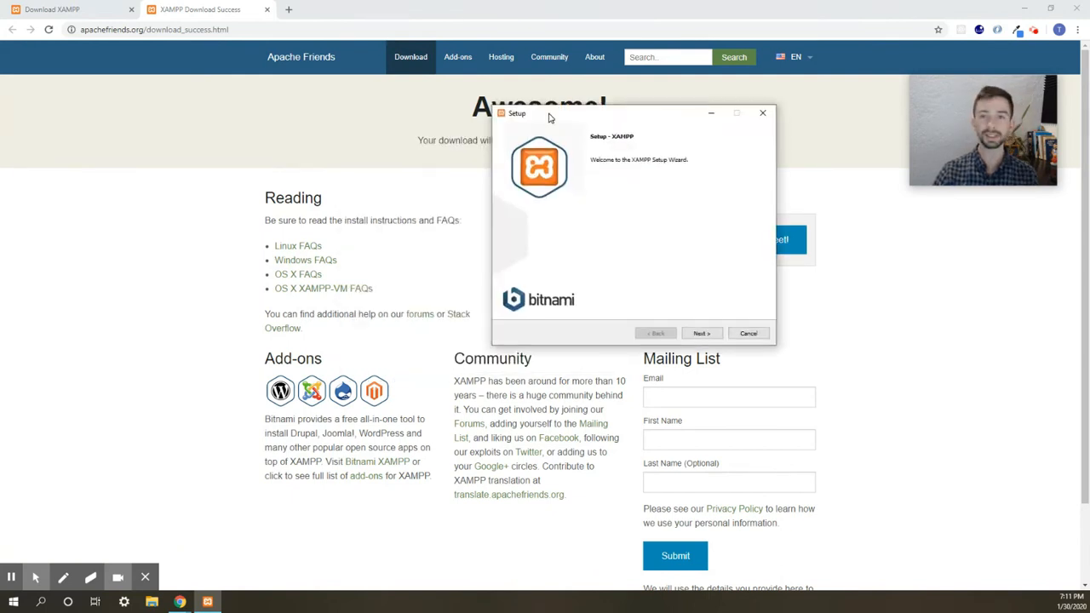
# - Keep all components and C:\xampp as the installation folder in the setup wizard
pyautogui.moveTo(544, 112); pyautogui.dragTo(745, 121)
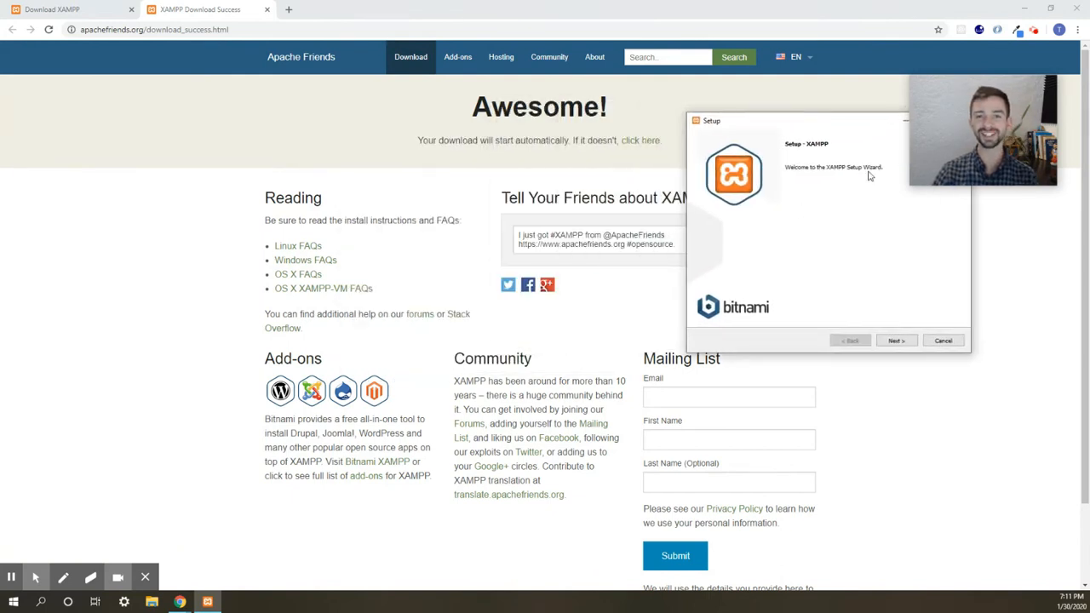
pyautogui.click(906, 344)
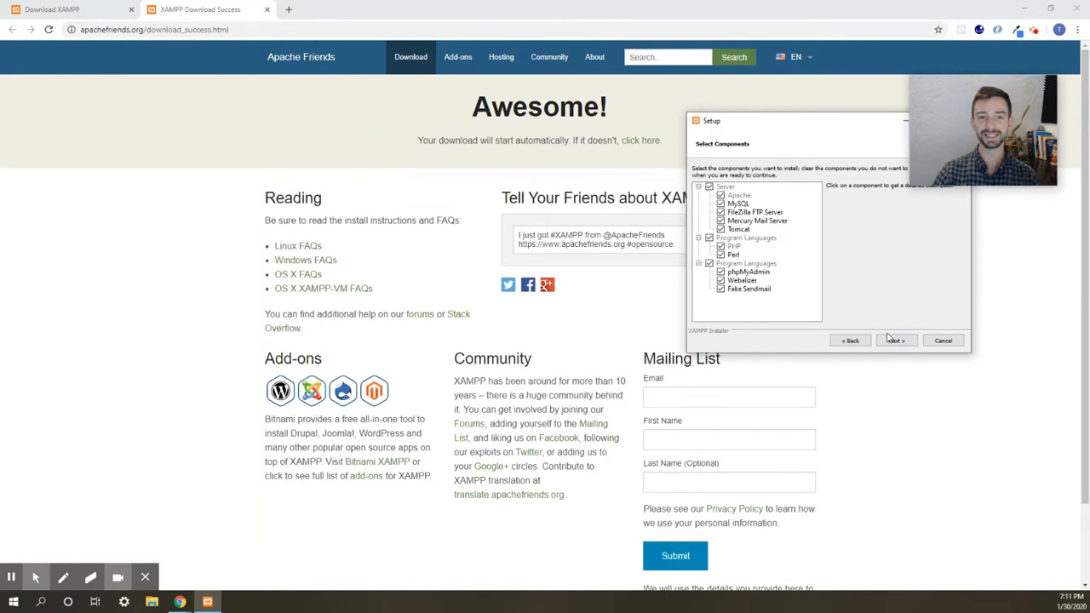
pyautogui.moveTo(720, 121); pyautogui.dragTo(679, 112)
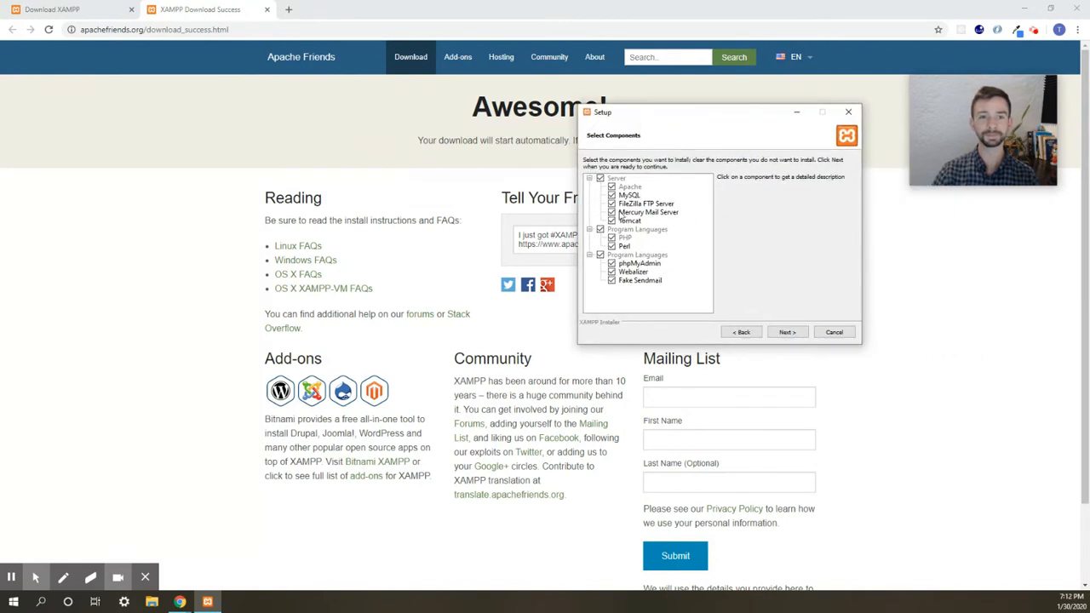
pyautogui.click(788, 332)
pyautogui.moveTo(667, 174); pyautogui.dragTo(621, 172)
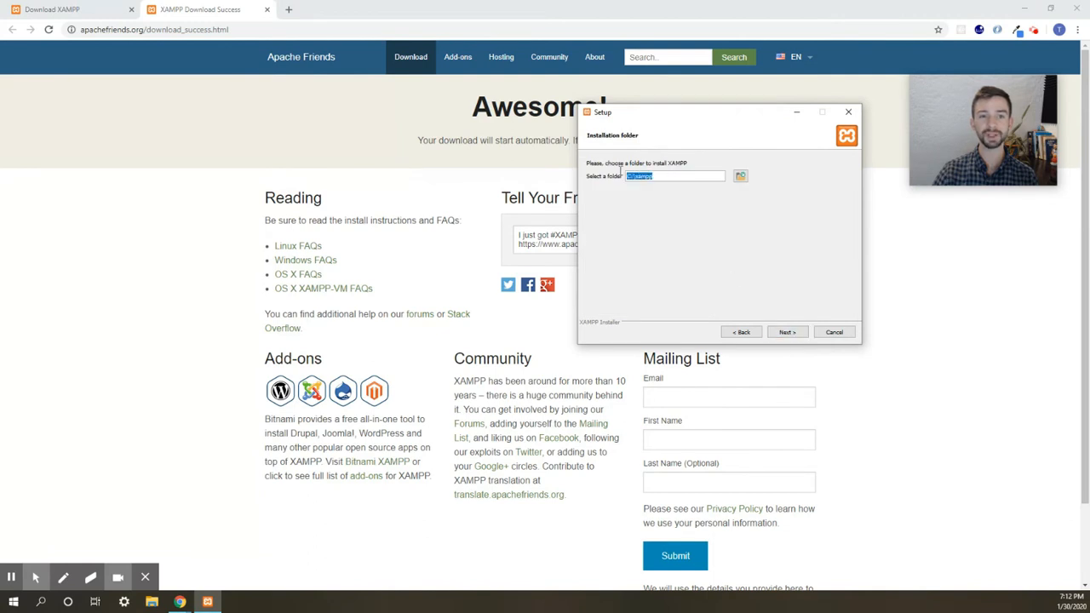
pyautogui.click(642, 178)
pyautogui.moveTo(627, 176); pyautogui.dragTo(658, 177)
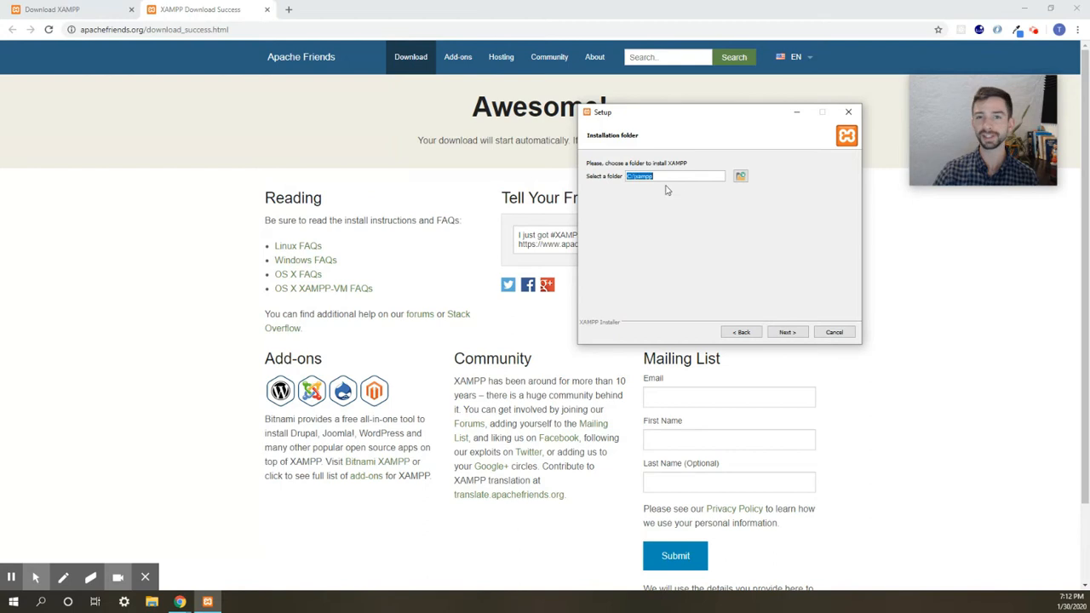
pyautogui.click(788, 333)
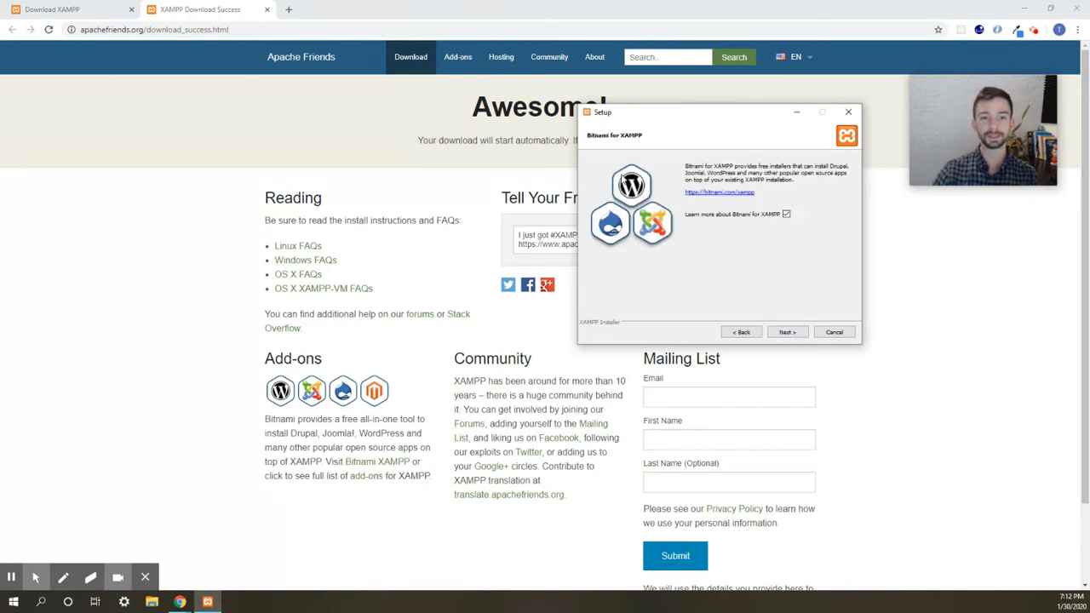
# - Untick 'Learn more about Bitnami' and run the XAMPP installation
pyautogui.click(786, 214)
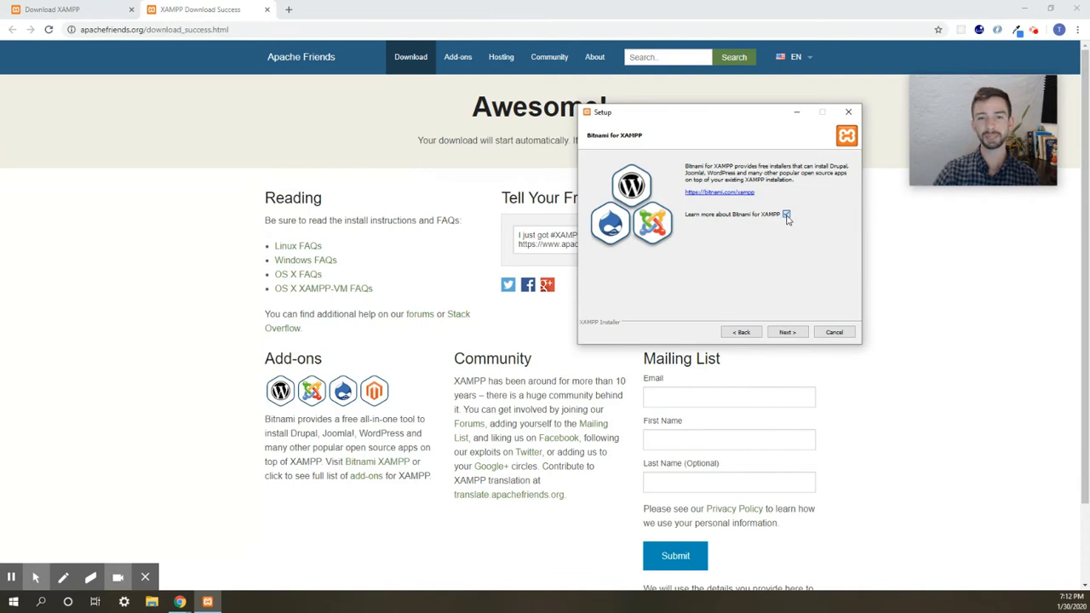
pyautogui.click(799, 334)
pyautogui.click(787, 333)
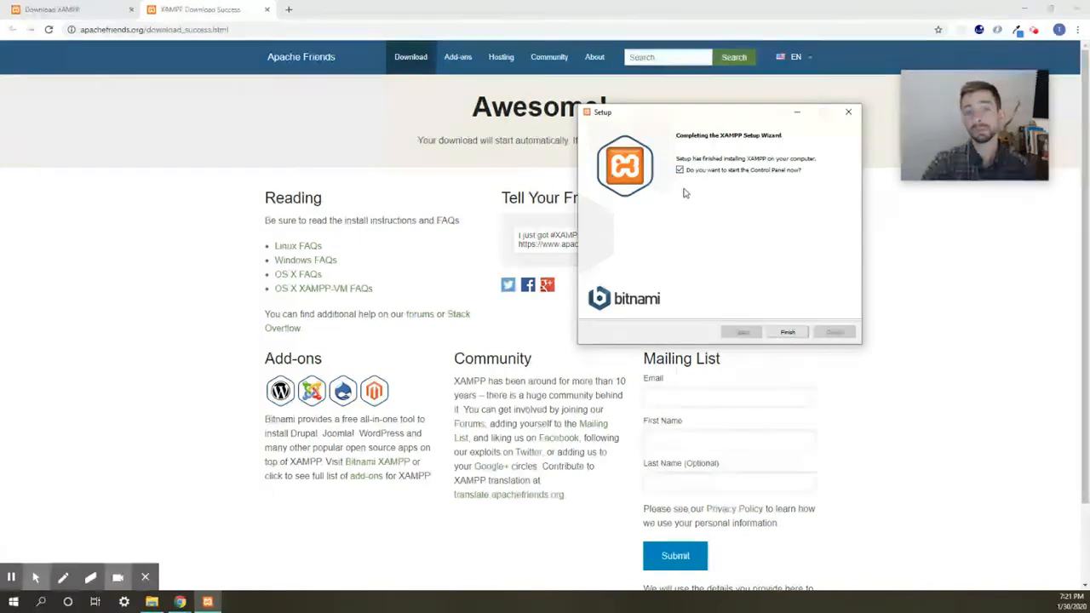
# - Finish setup, save English as the XAMPP Control Panel language, and return to the browser
pyautogui.click(781, 329)
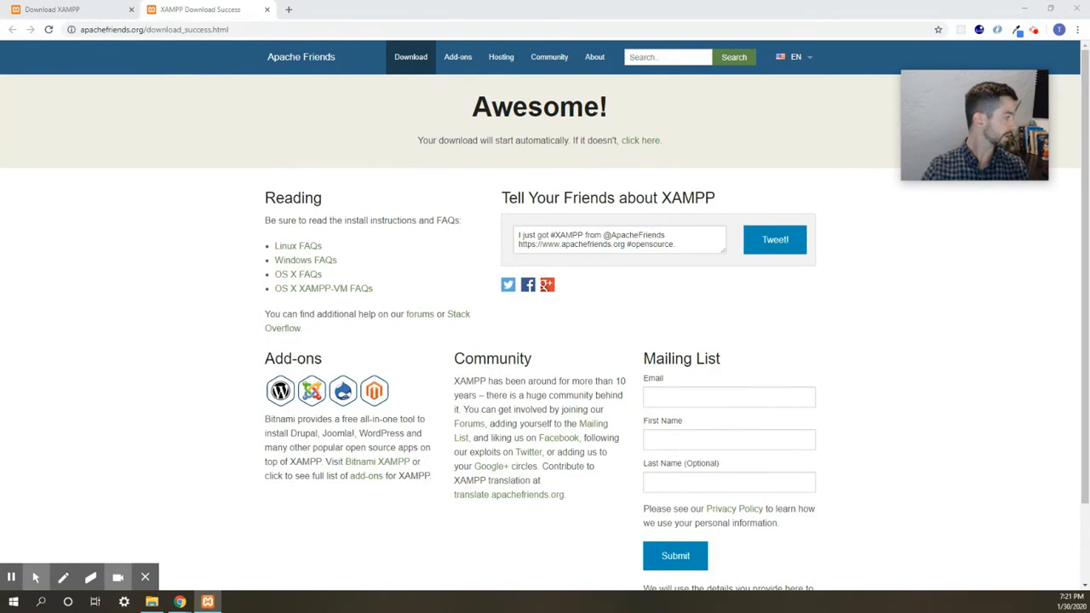
pyautogui.moveTo(374, 145); pyautogui.dragTo(785, 129)
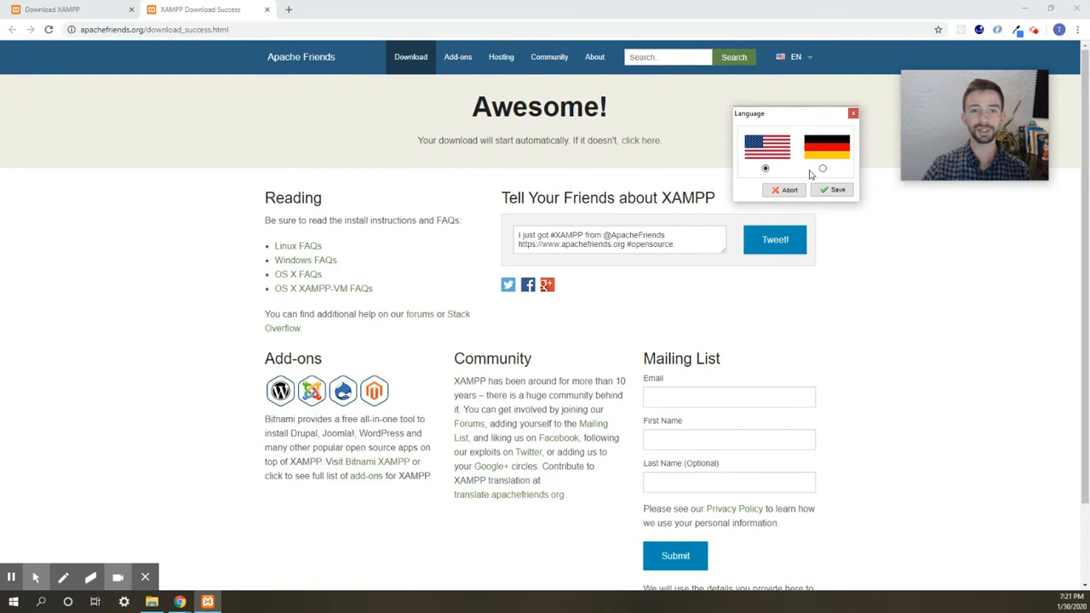
pyautogui.click(835, 190)
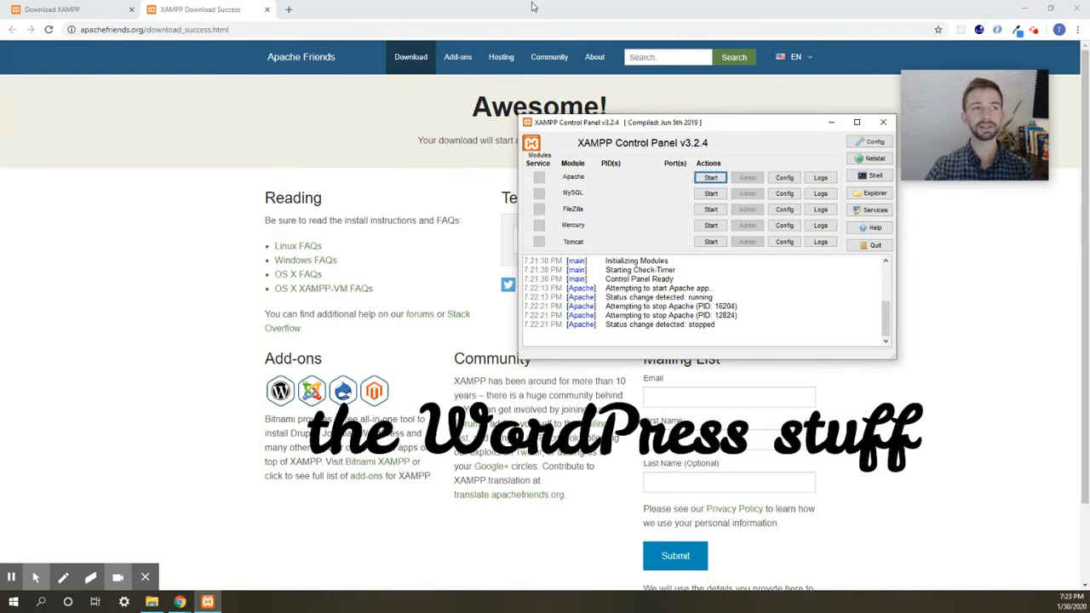
pyautogui.click(288, 12)
# - Reach the WordPress.org download page via a 'download wordpress' search, then view Downloads in File Explorer
pyautogui.click(287, 10)
pyautogui.write('download word')
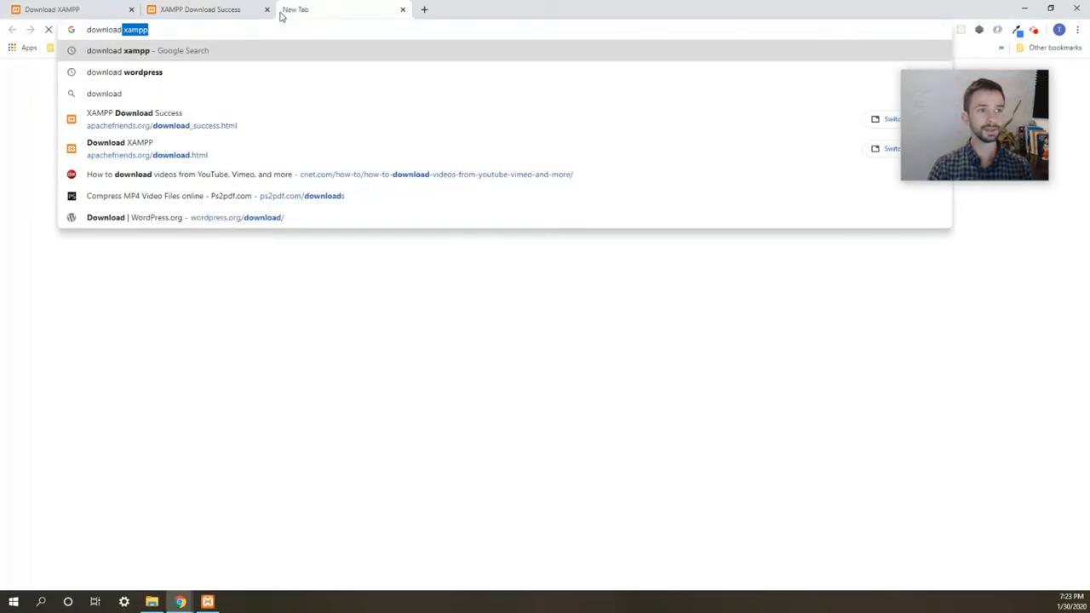
pyautogui.click(404, 50)
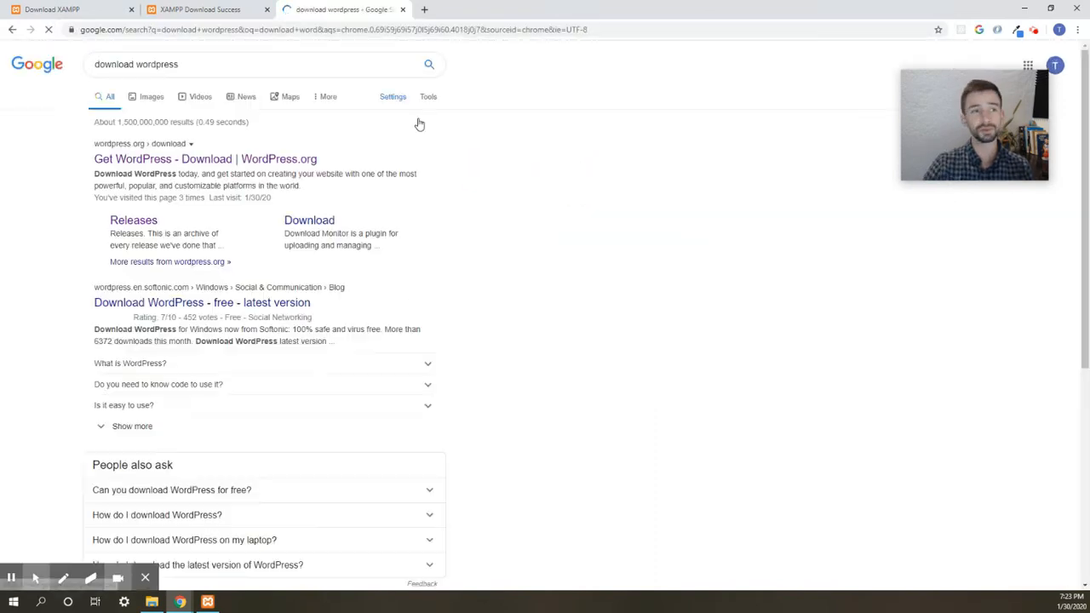
pyautogui.click(174, 161)
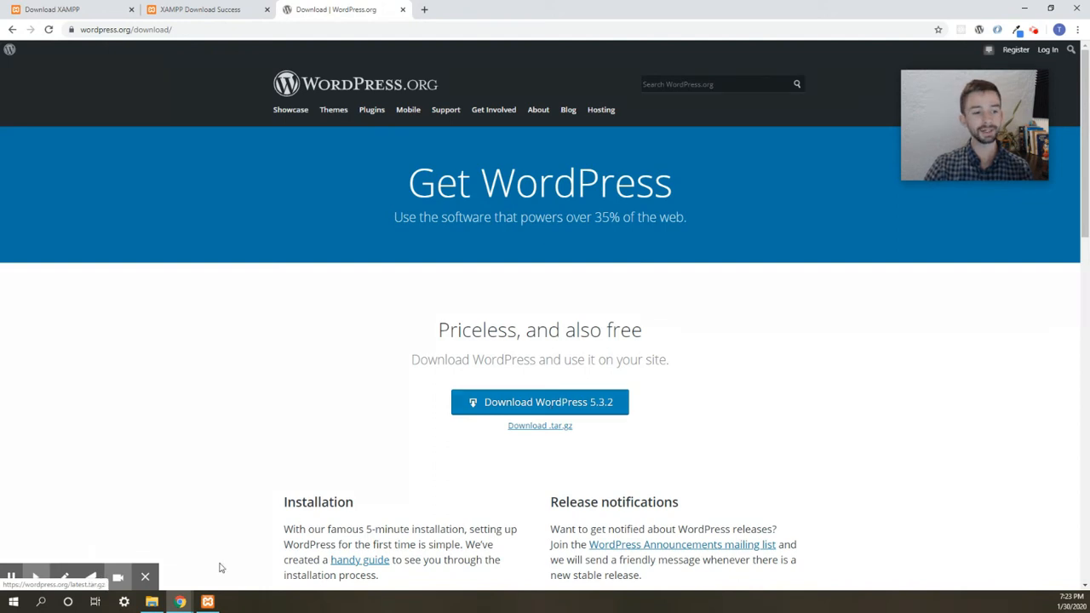
pyautogui.click(151, 602)
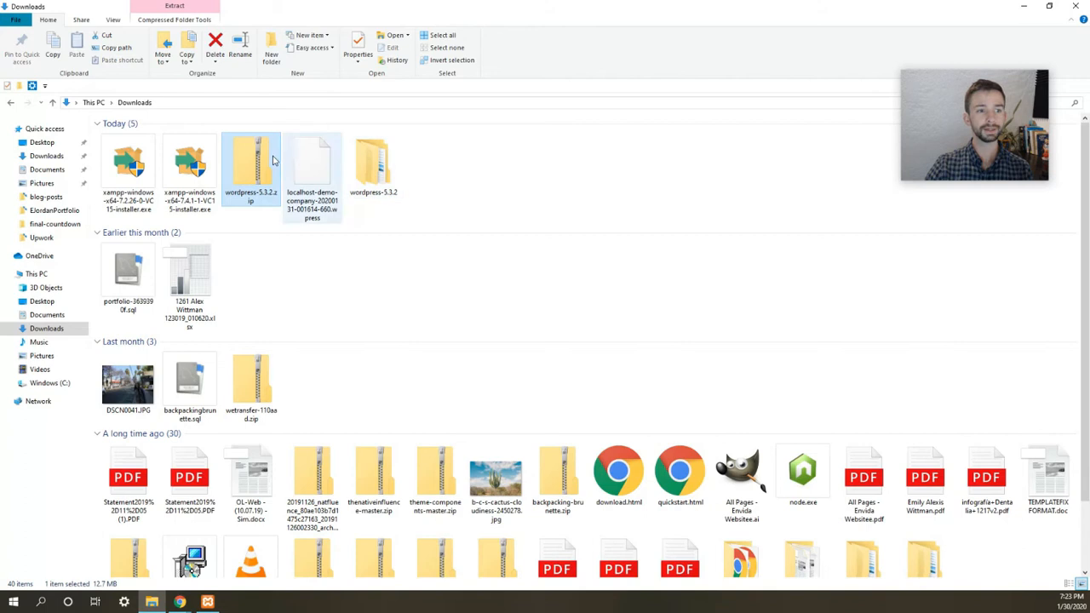
# - Select all 19 files in the extracted wordpress folder, then browse to the Windows (C:) drive
pyautogui.rightClick(253, 195)
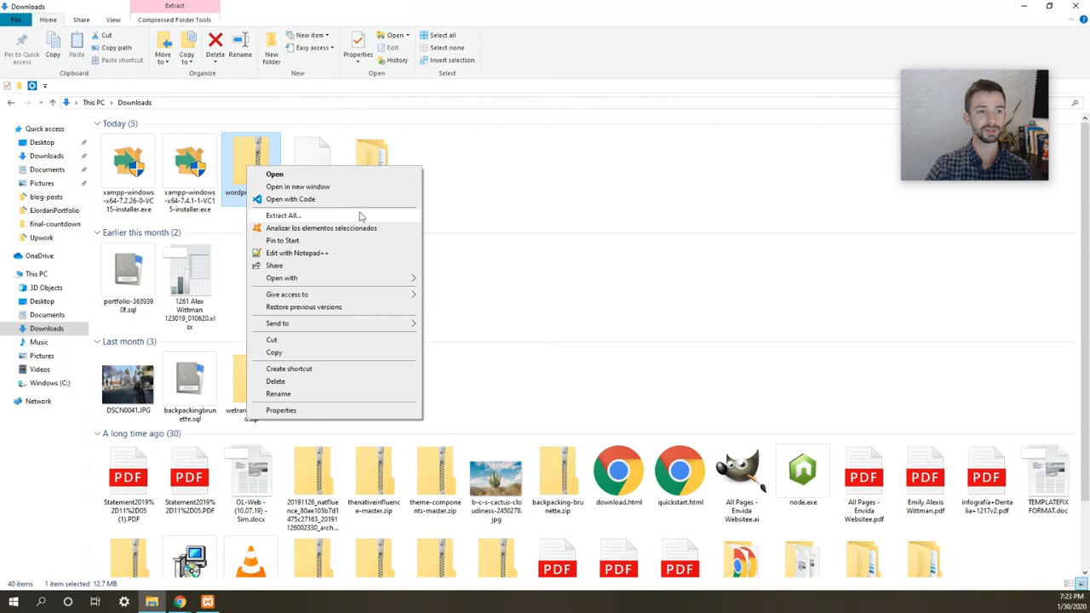
pyautogui.click(375, 159)
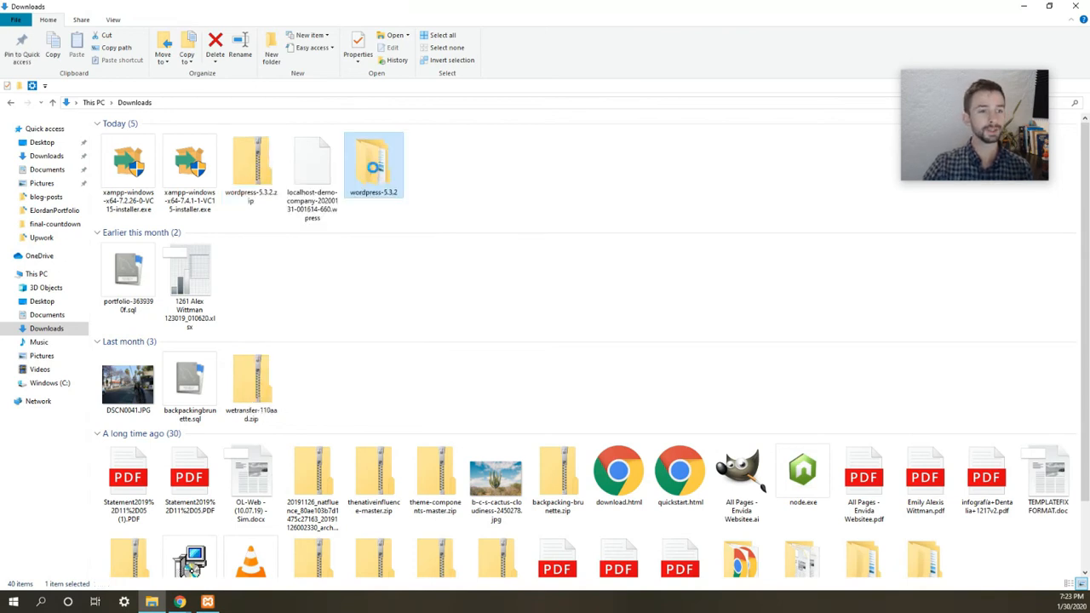
pyautogui.doubleClick(373, 171)
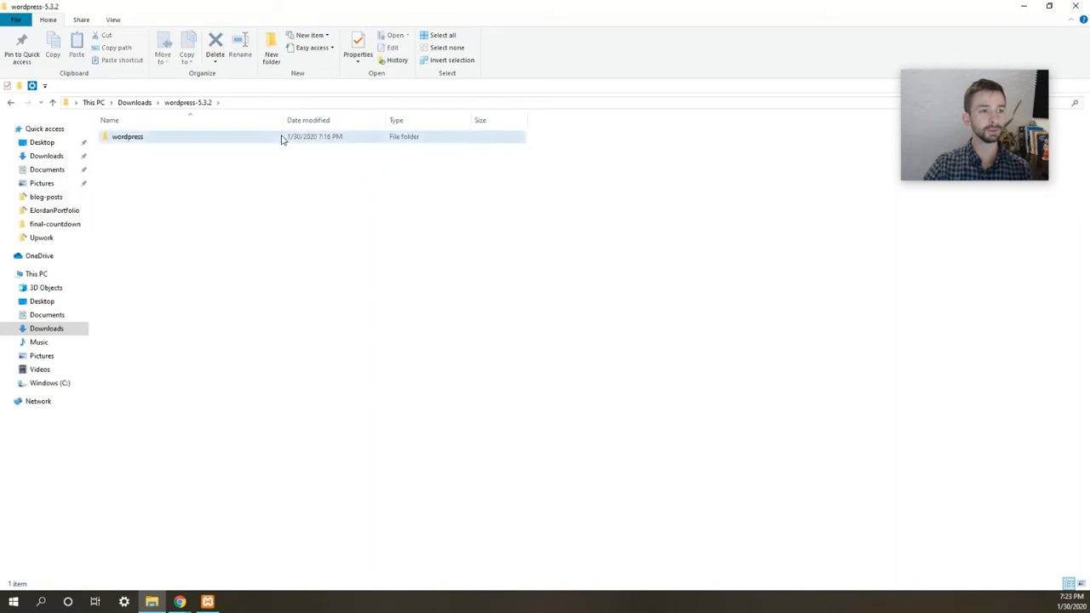
pyautogui.doubleClick(283, 138)
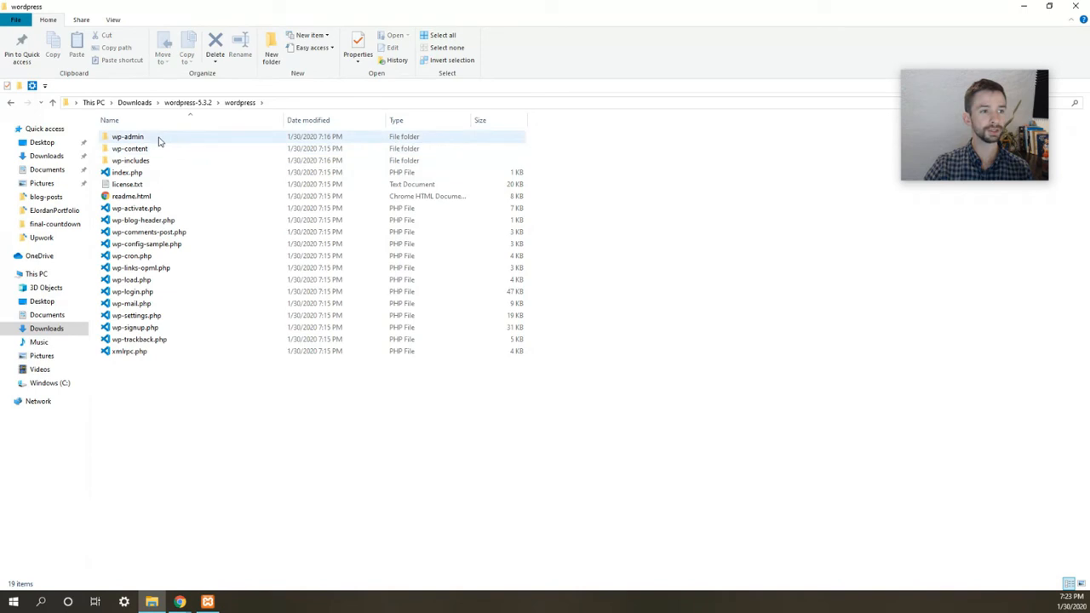
pyautogui.hotkey('ctrl', 'a')
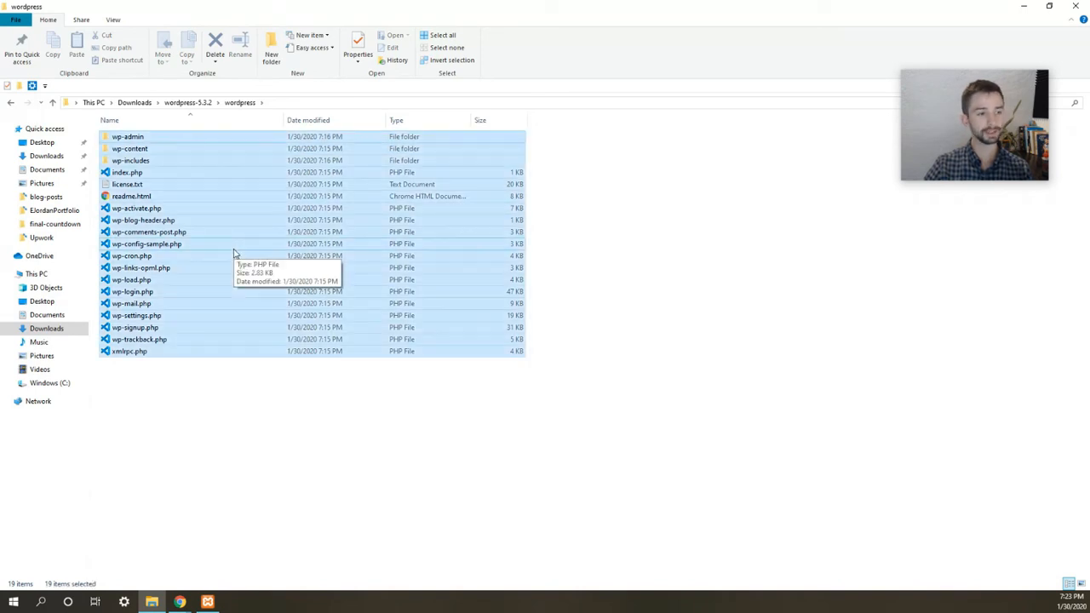
pyautogui.click(64, 384)
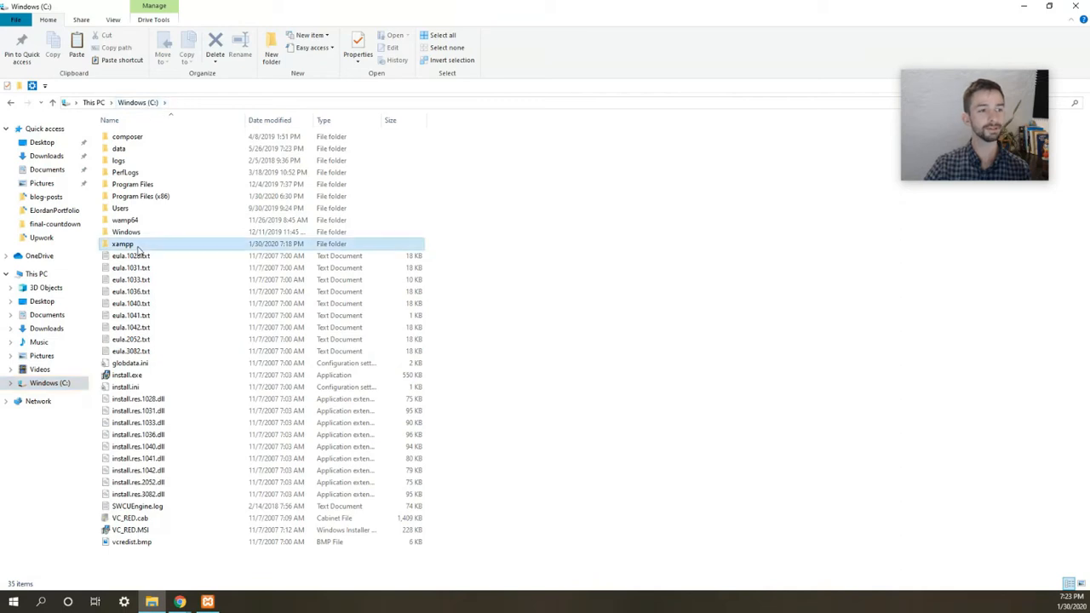
# - Navigate into C:\xampp\htdocs, cancelling an initial paste of the files there
pyautogui.doubleClick(138, 246)
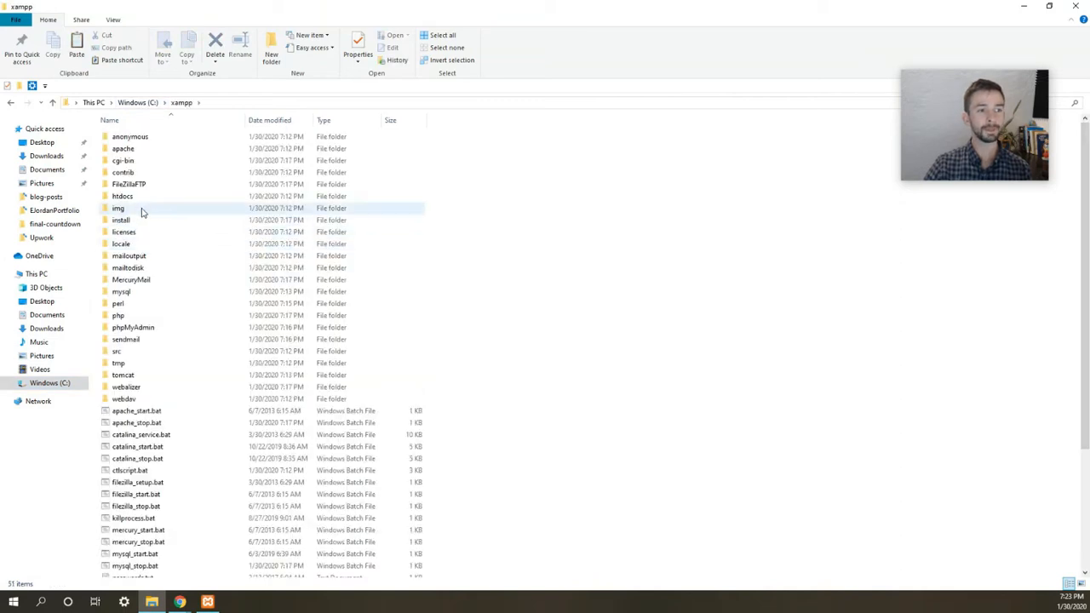
pyautogui.click(113, 197)
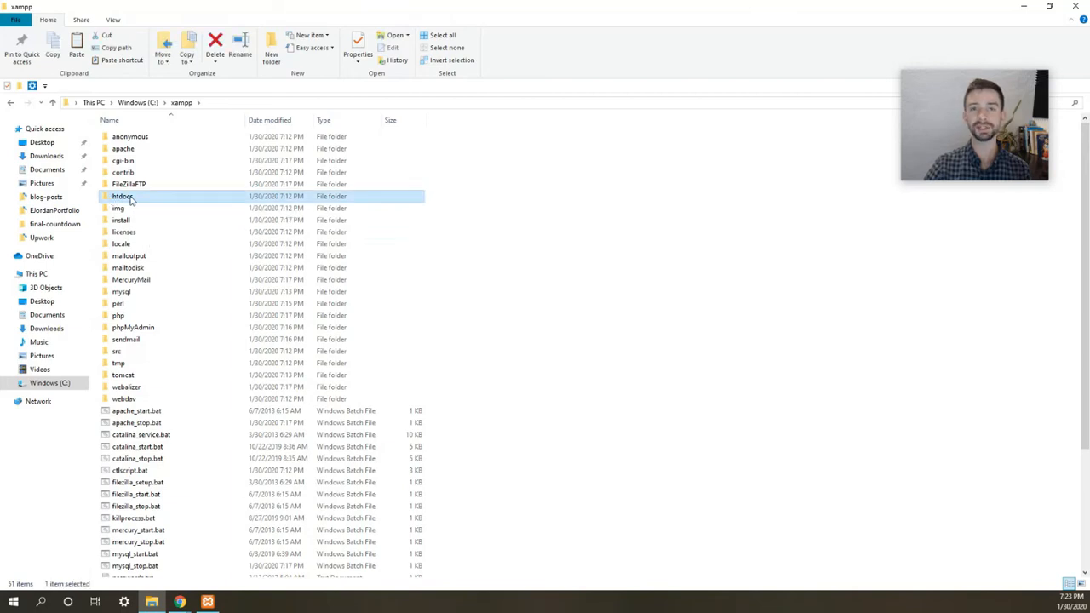
pyautogui.doubleClick(130, 199)
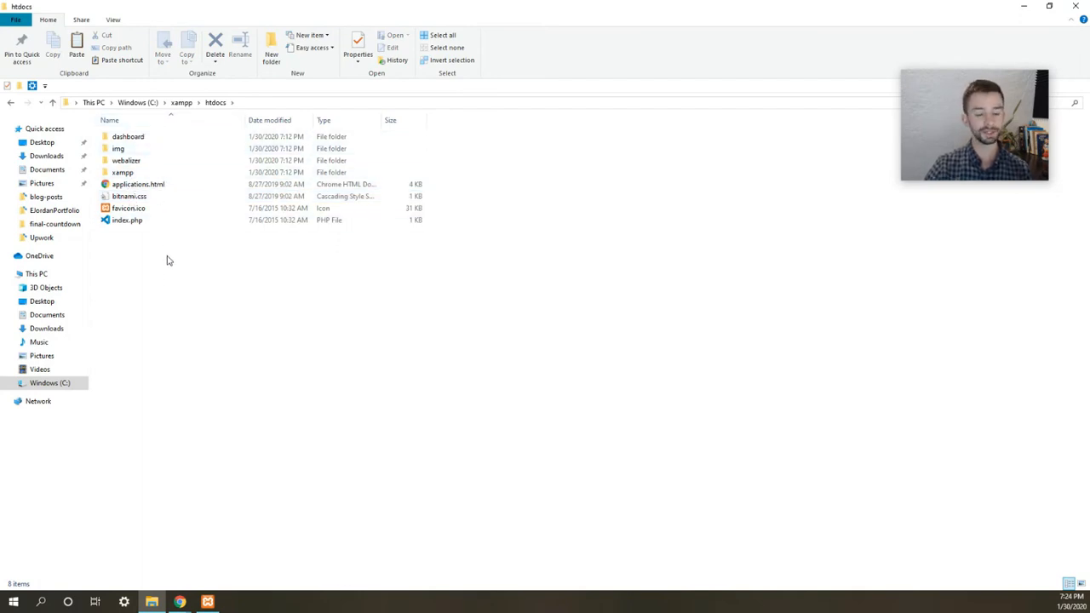
pyautogui.hotkey('ctrl', 'v')
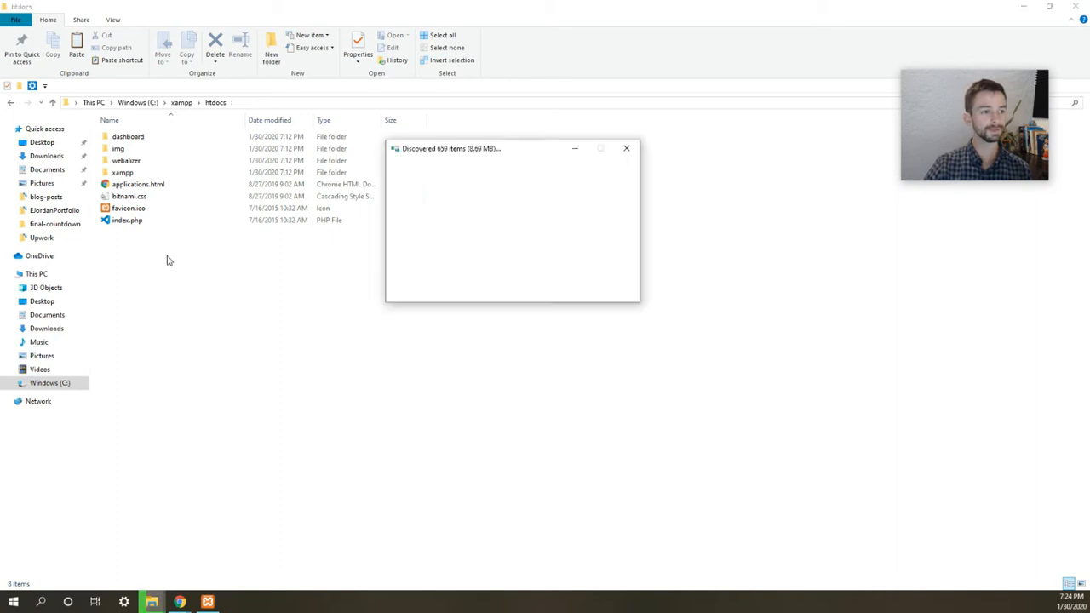
pyautogui.click(619, 181)
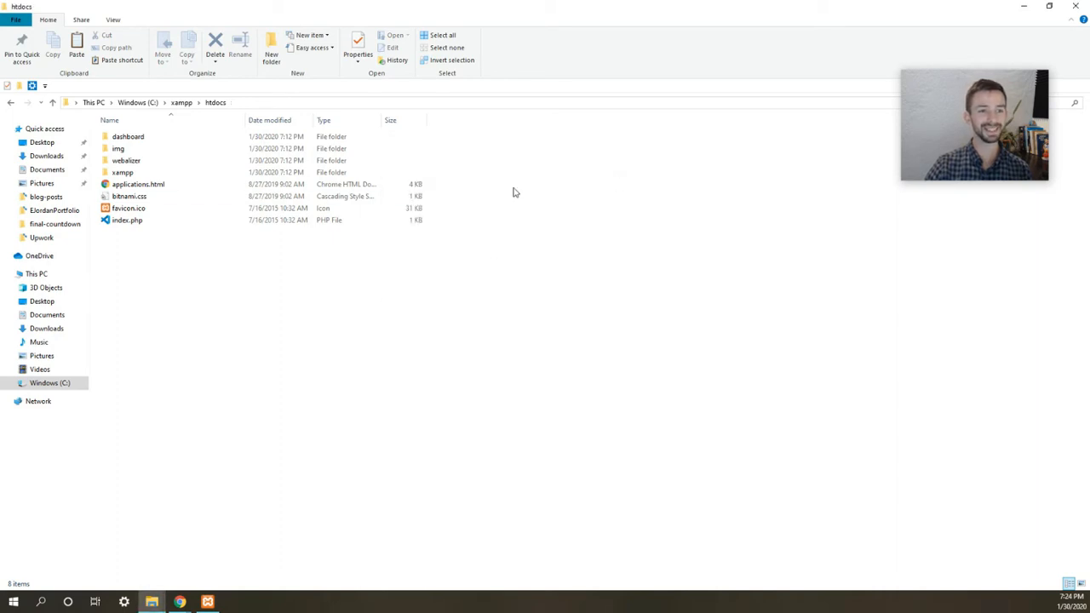
# - Create a new folder named wp-website inside htdocs
pyautogui.rightClick(232, 258)
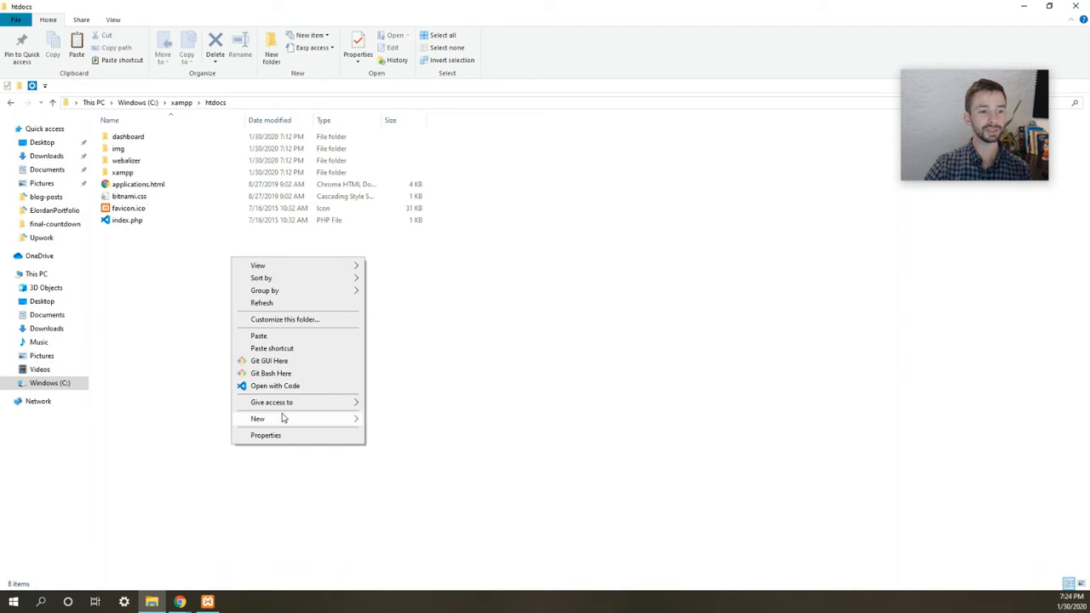
pyautogui.moveTo(286, 419)
pyautogui.click(381, 420)
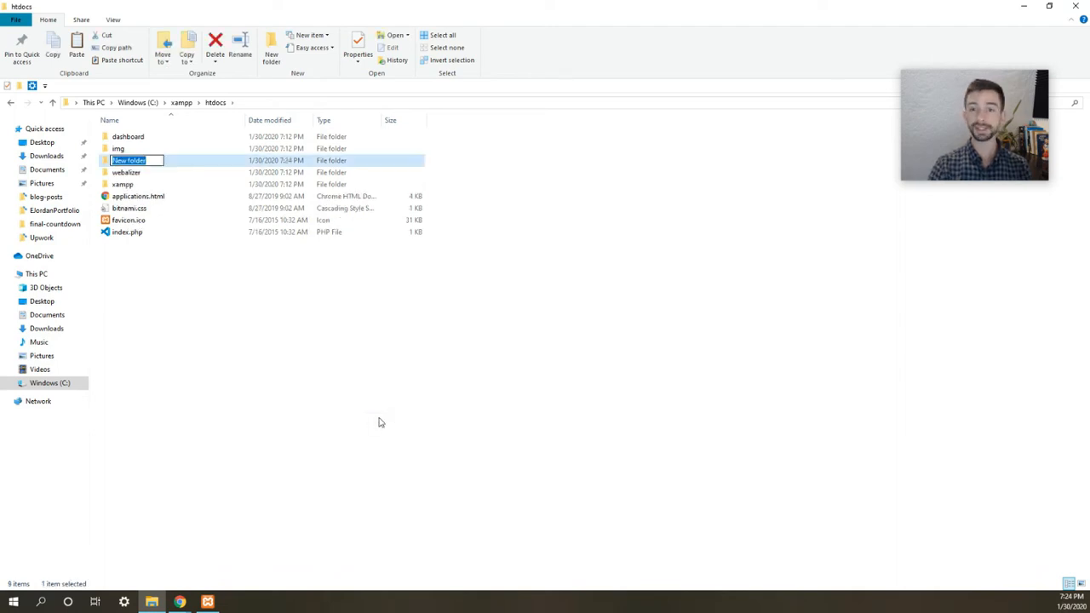
pyautogui.write('wp')
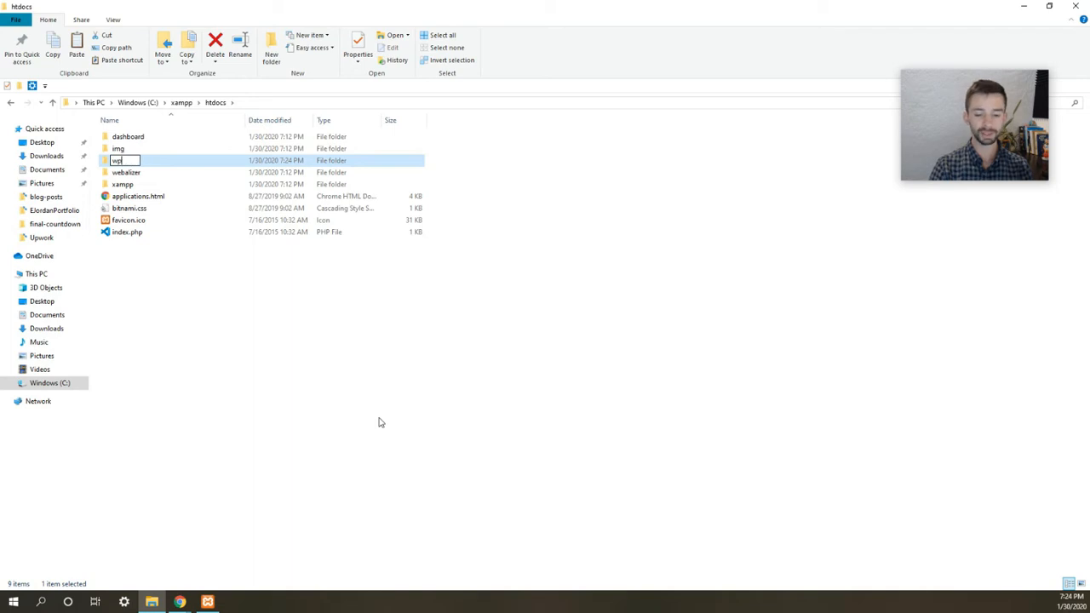
pyautogui.write('-website')
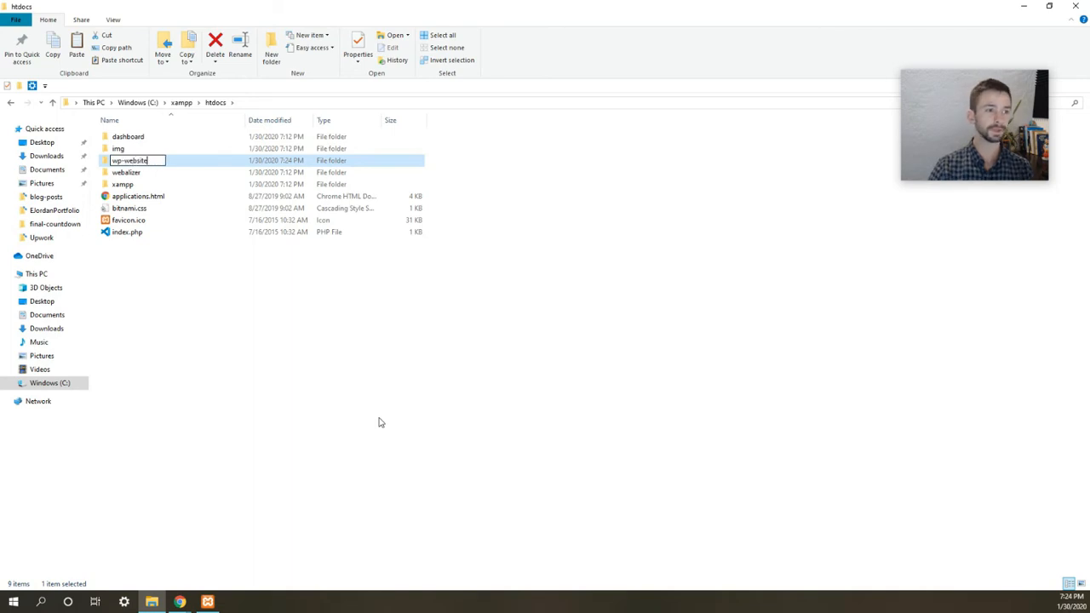
pyautogui.press('Return')
# - Paste the 19 WordPress files into wp-website and select wp-config-sample.php
pyautogui.doubleClick(164, 179)
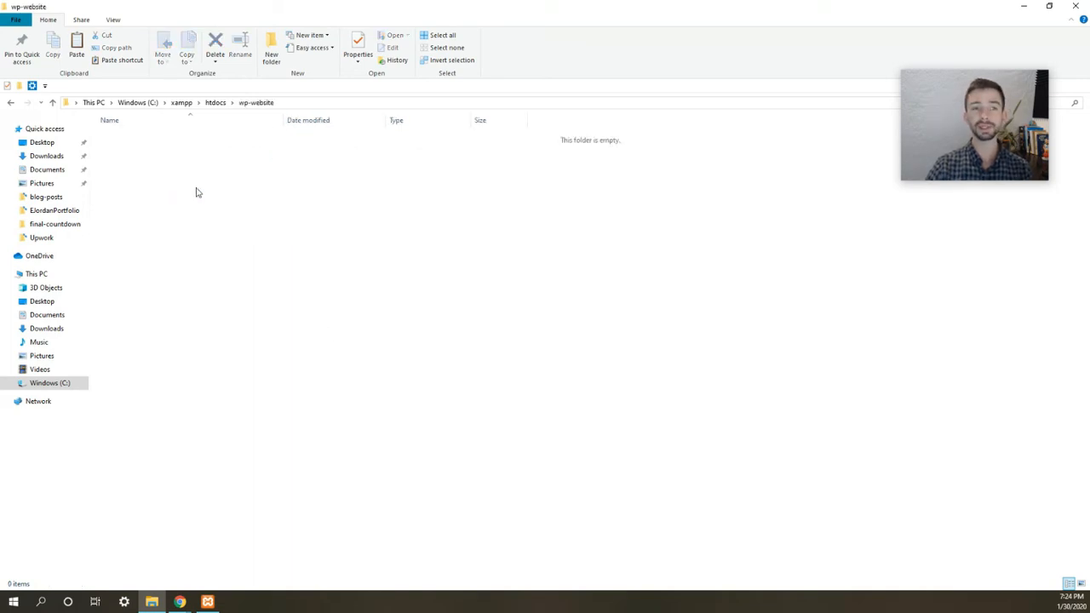
pyautogui.hotkey('ctrl', 'v')
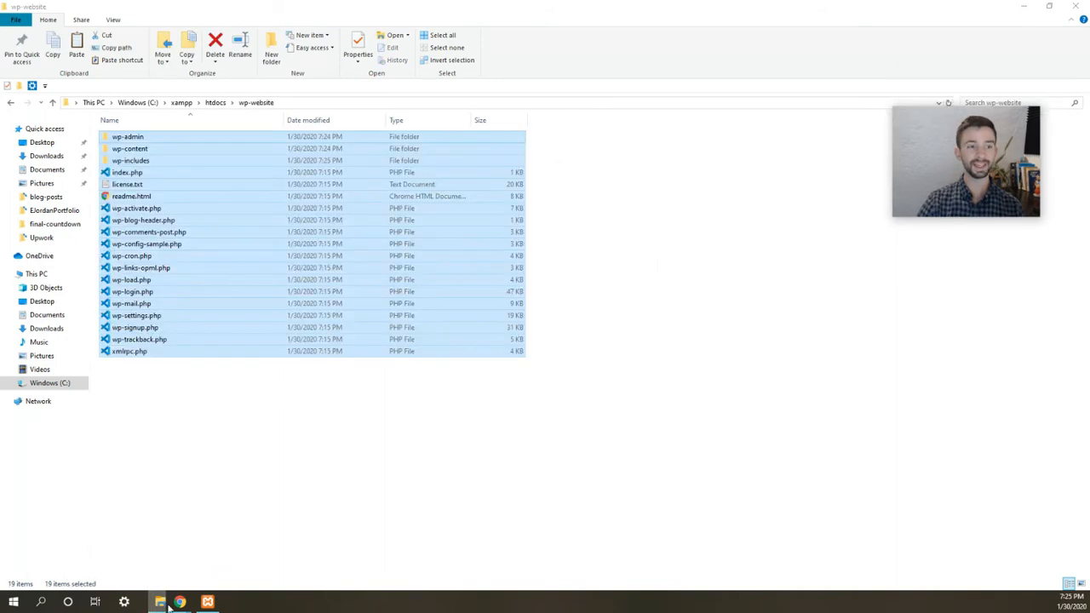
pyautogui.click(284, 429)
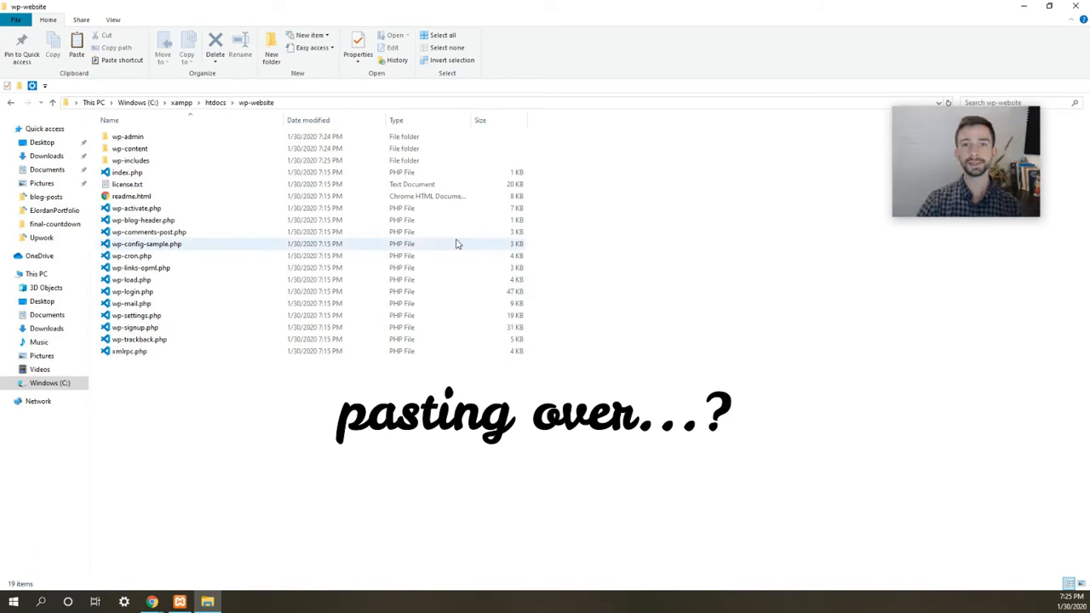
pyautogui.click(140, 245)
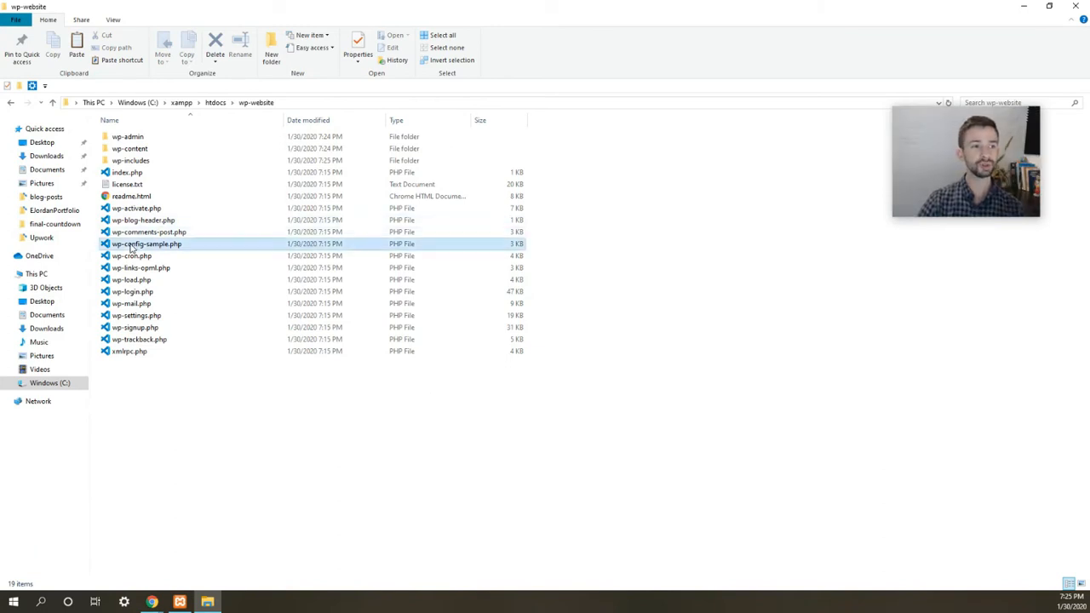
pyautogui.hotkey('ctrl', 'c')
pyautogui.hotkey('ctrl', 'v')
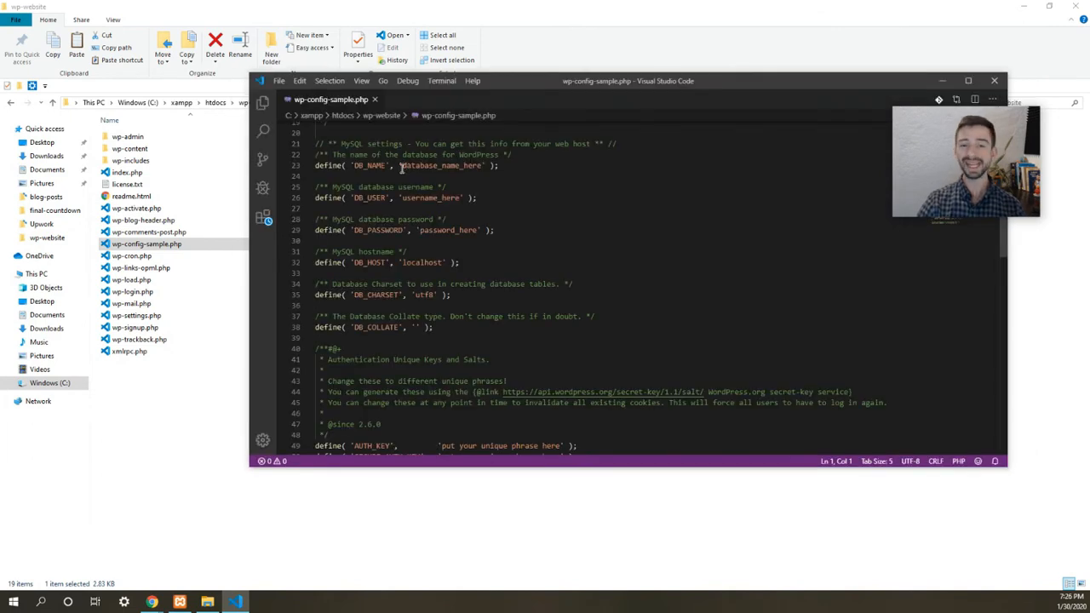
pyautogui.moveTo(402, 164); pyautogui.dragTo(480, 165)
pyautogui.moveTo(402, 198); pyautogui.dragTo(468, 199)
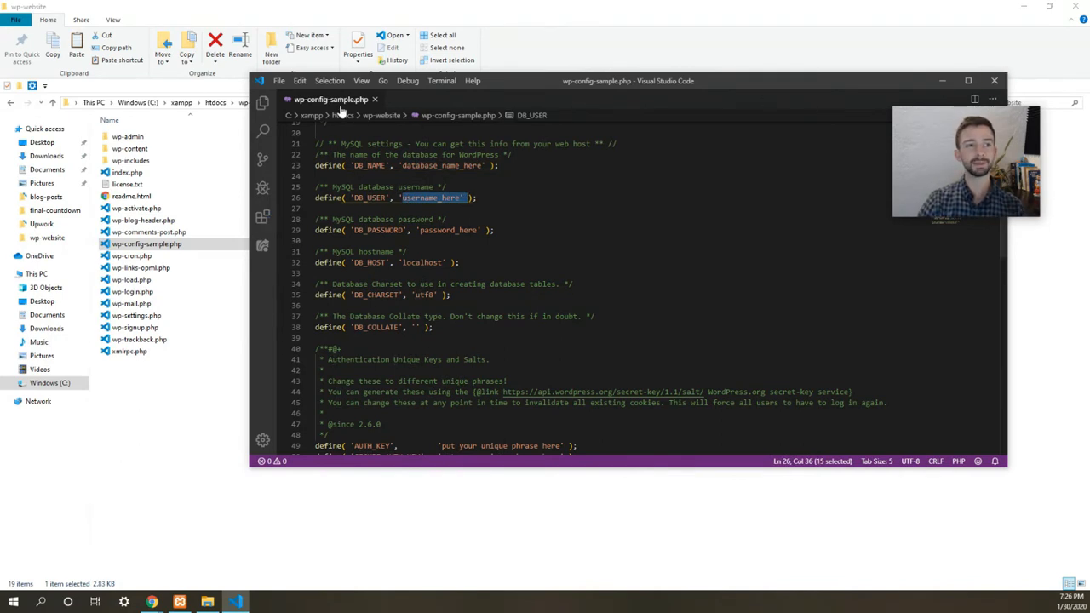
pyautogui.hotkey('shift', 'Left')
pyautogui.hotkey('shift', 'Left')
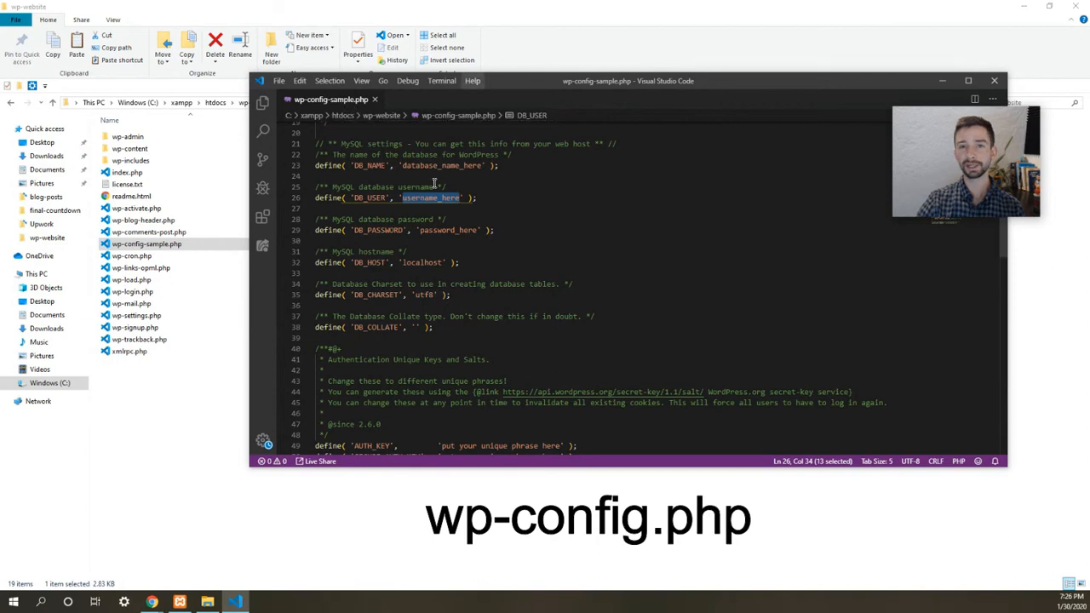
pyautogui.click(993, 81)
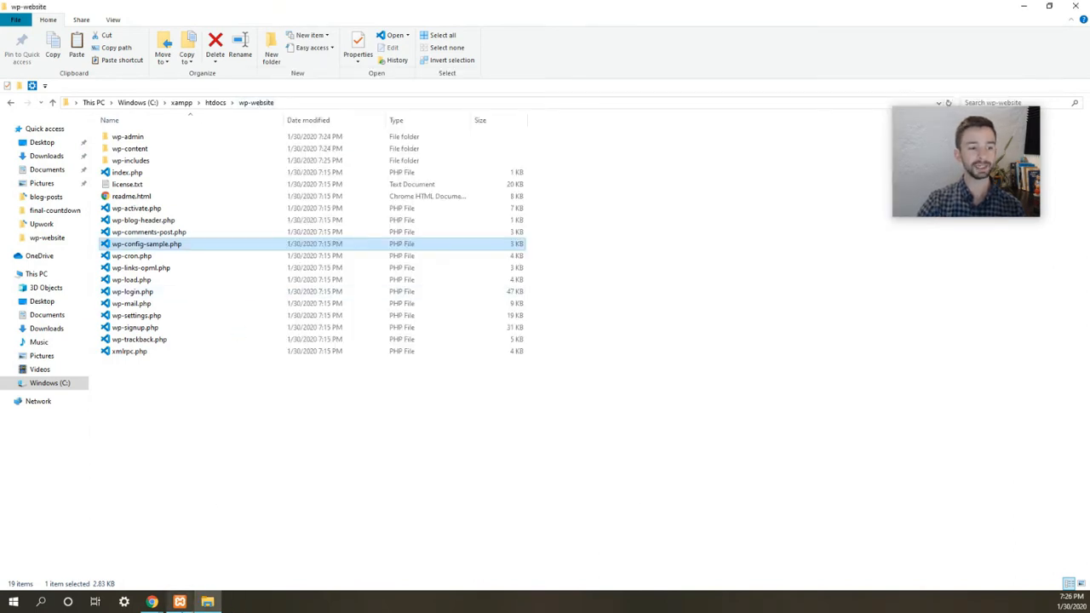
# - Open localhost/phpmyadmin in a new browser tab
pyautogui.click(181, 602)
pyautogui.moveTo(152, 602)
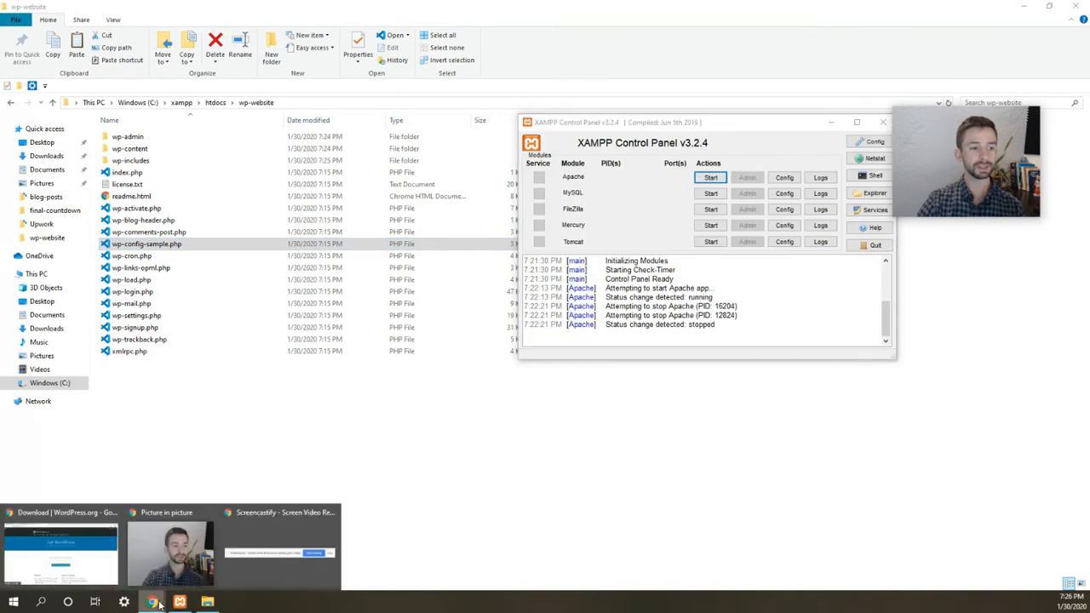
pyautogui.click(97, 558)
pyautogui.click(426, 10)
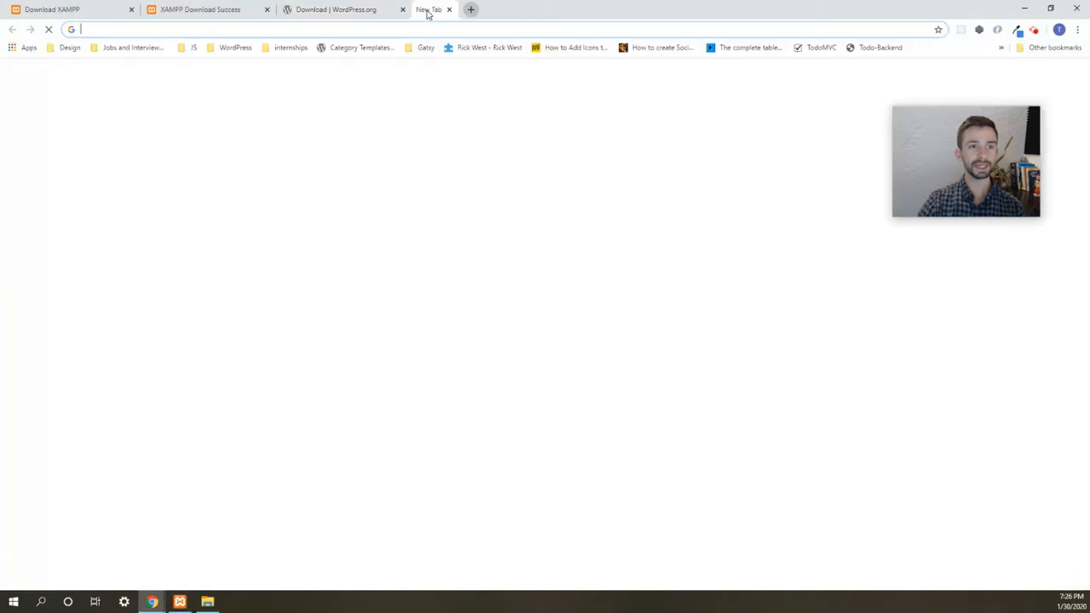
pyautogui.write('php')
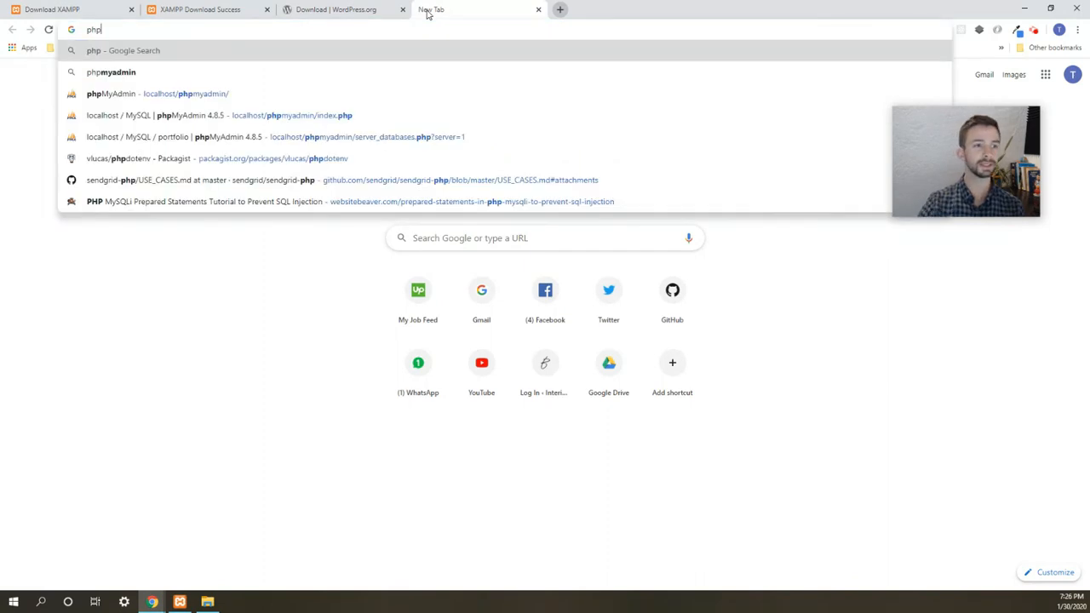
pyautogui.click(167, 96)
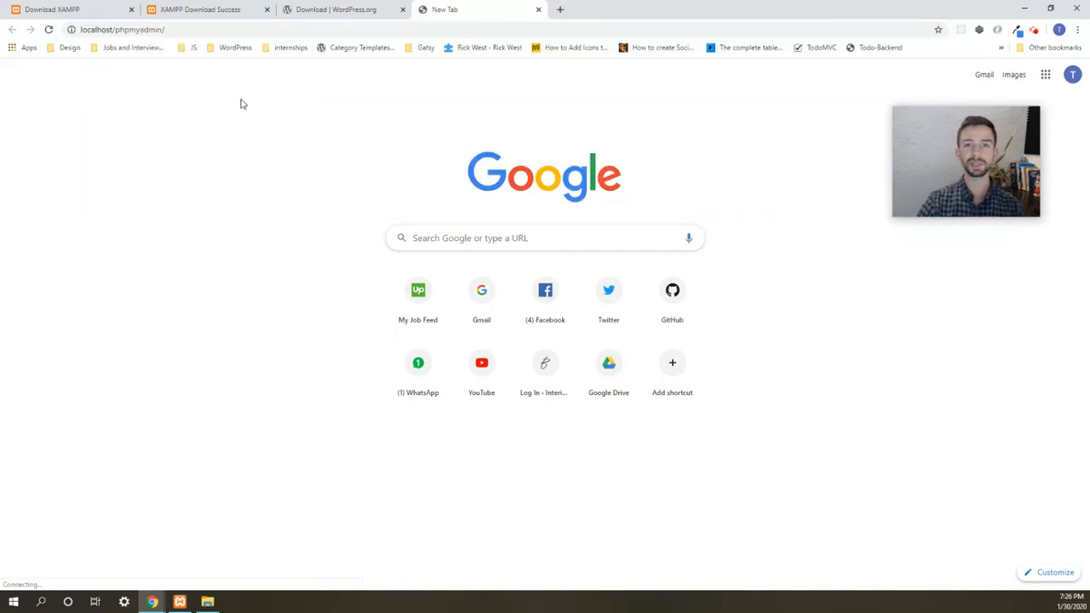
# - Start Apache and MySQL in XAMPP Control Panel and reload the phpMyAdmin page
pyautogui.click(180, 603)
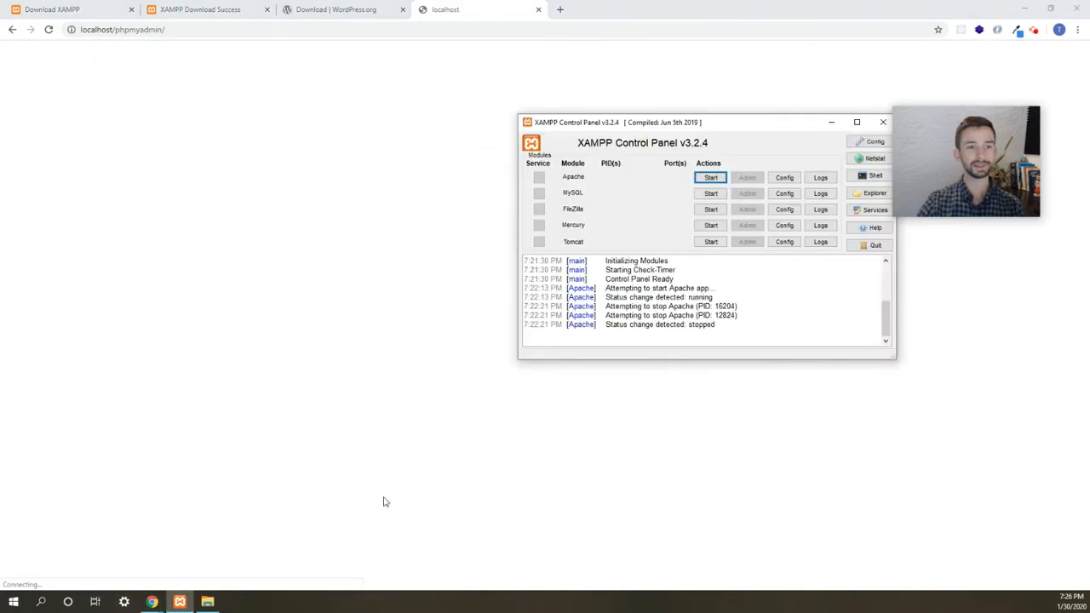
pyautogui.click(710, 179)
pyautogui.click(710, 194)
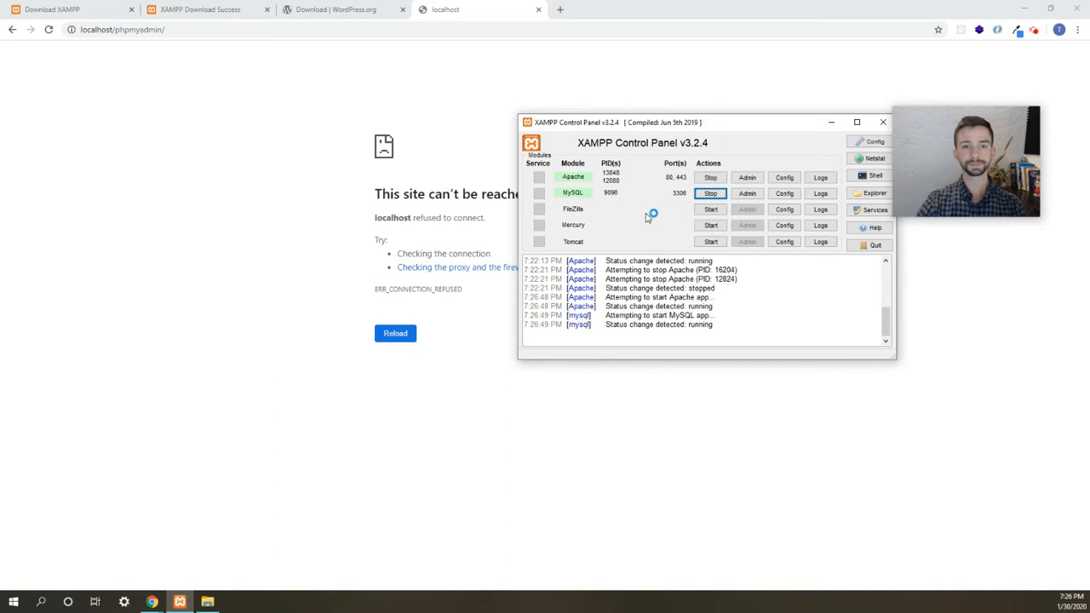
pyautogui.click(456, 31)
pyautogui.press('Return')
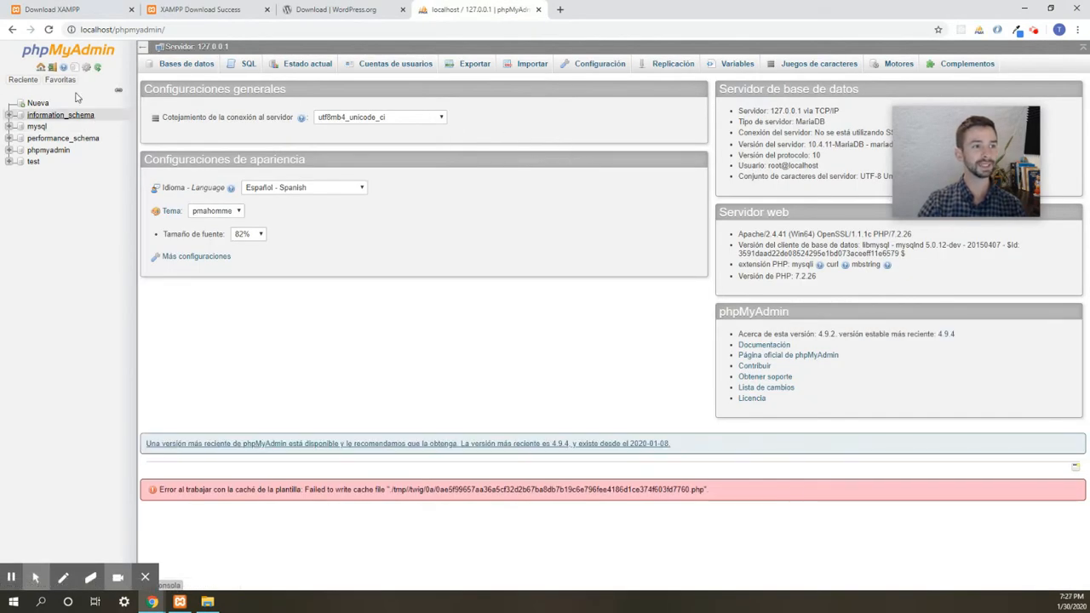
# - Switch phpMyAdmin's language from Spanish to English, then open the New database page
pyautogui.click(87, 69)
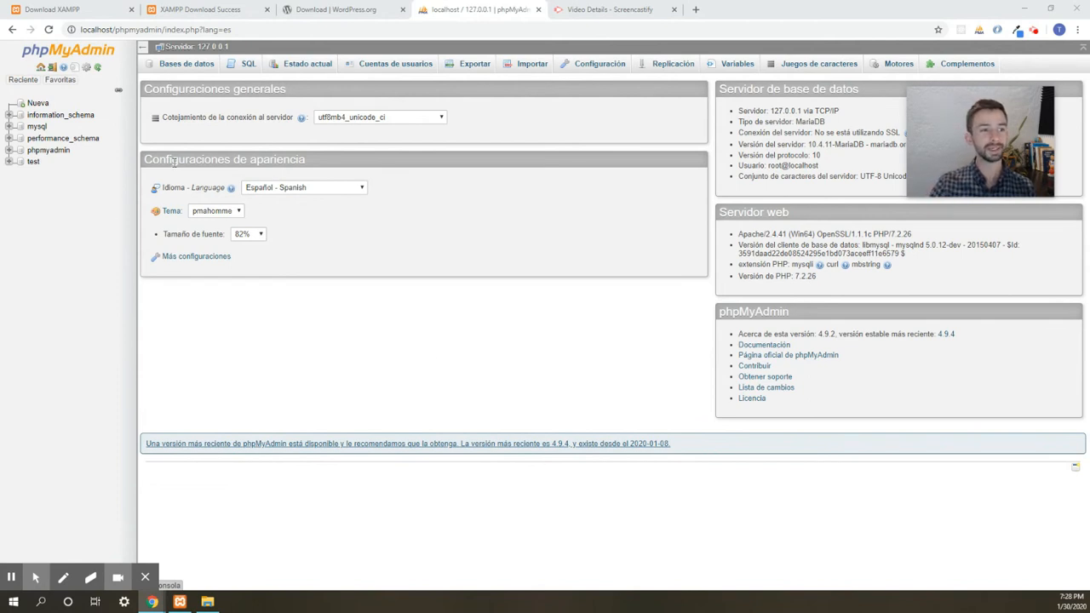
pyautogui.click(306, 188)
pyautogui.scroll(6, 328, 264)
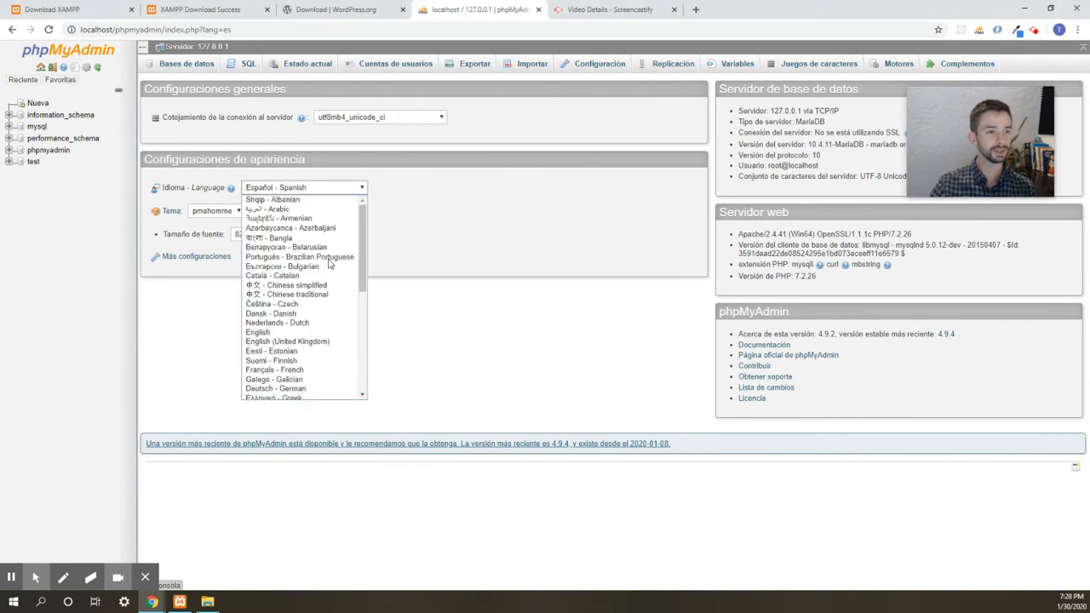
pyautogui.click(288, 333)
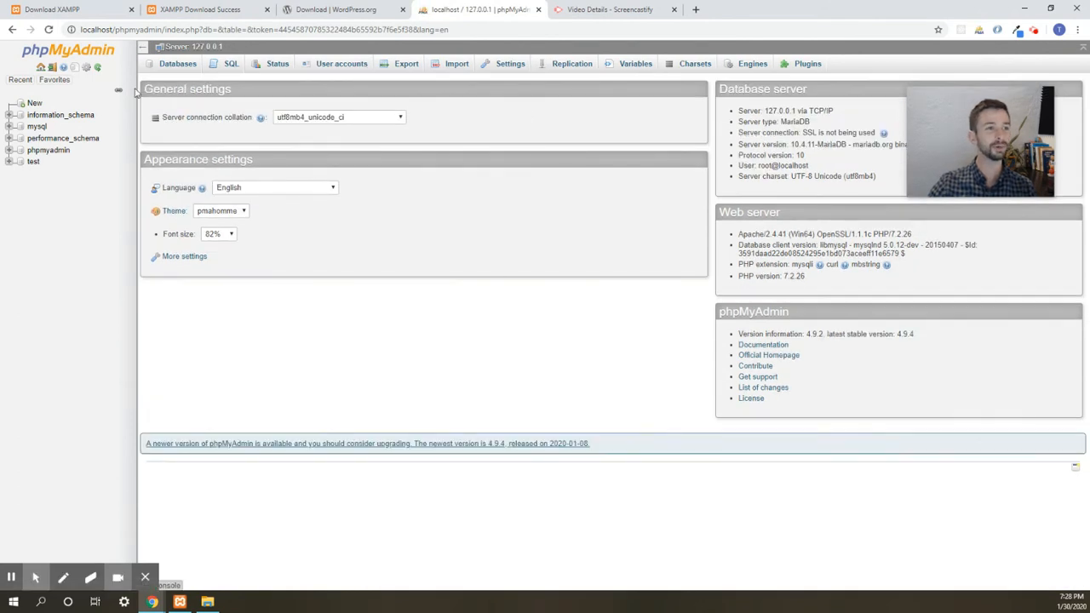
pyautogui.click(34, 104)
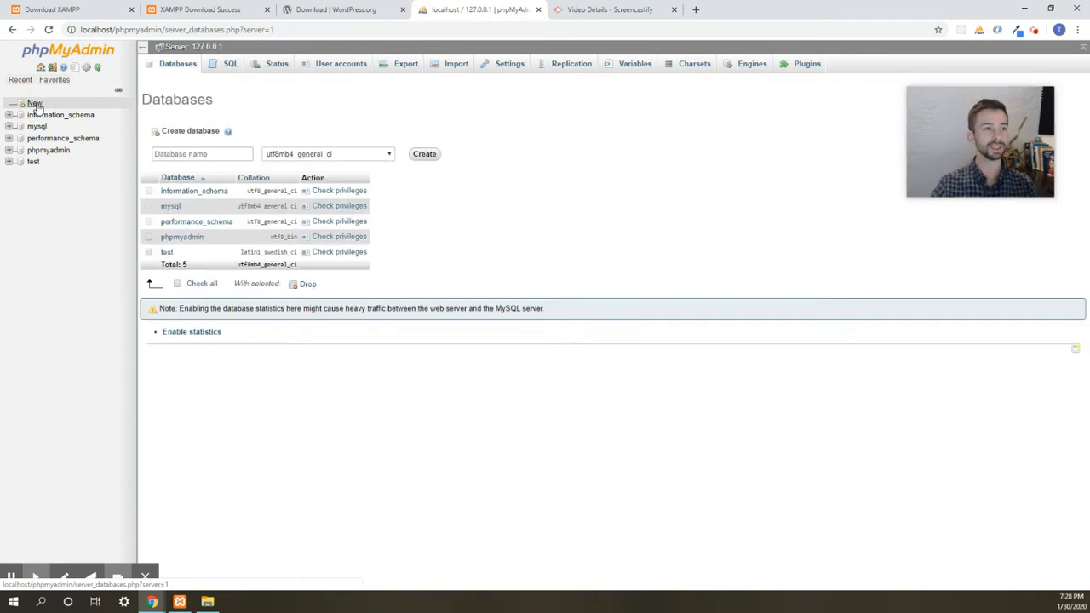
# - Name the new database wp-website and choose the utf8_general_ci collation
pyautogui.click(208, 154)
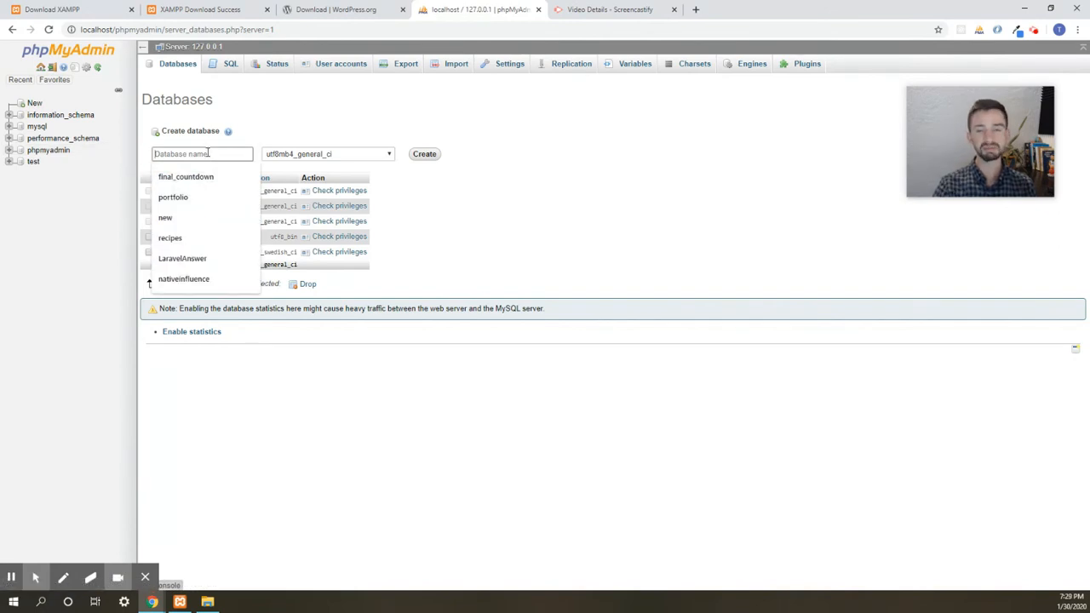
pyautogui.write('wp-website')
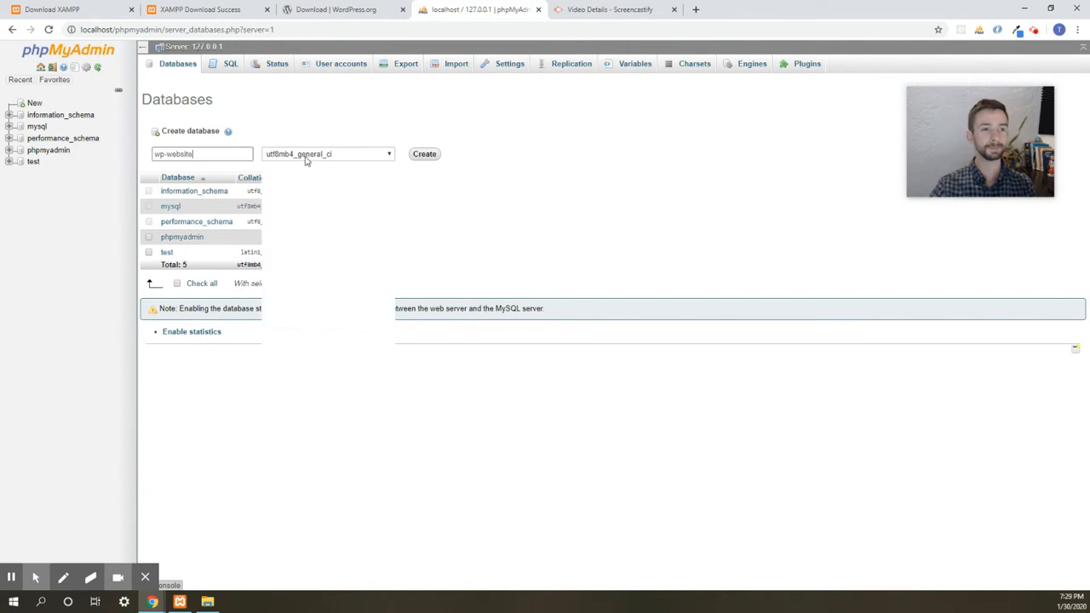
pyautogui.click(307, 158)
pyautogui.scroll(-3, 348, 290)
pyautogui.scroll(-3, 347, 289)
pyautogui.scroll(-3, 341, 288)
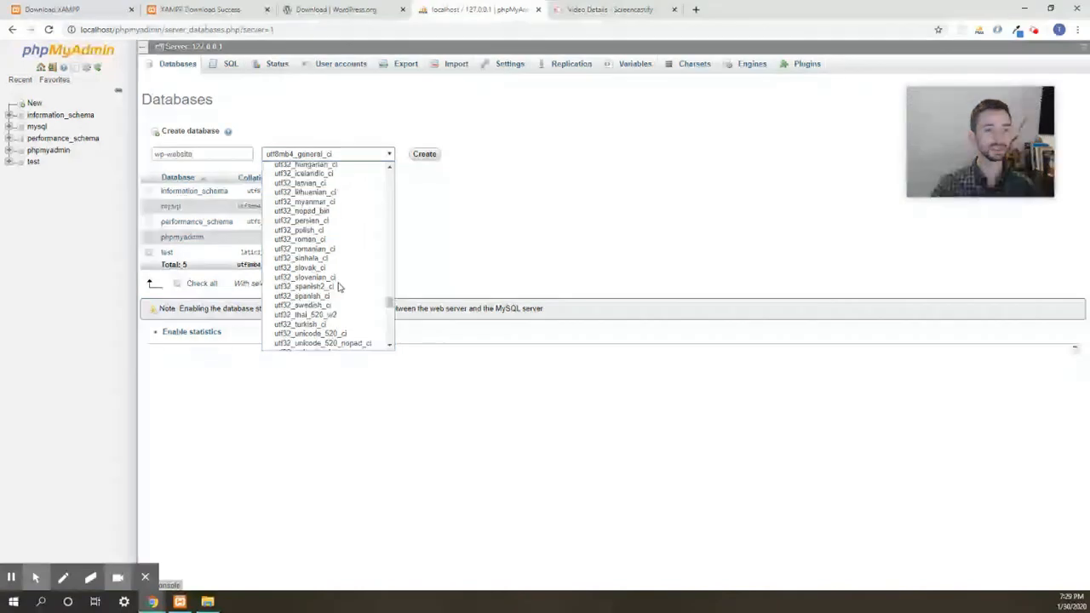
pyautogui.scroll(10, 338, 287)
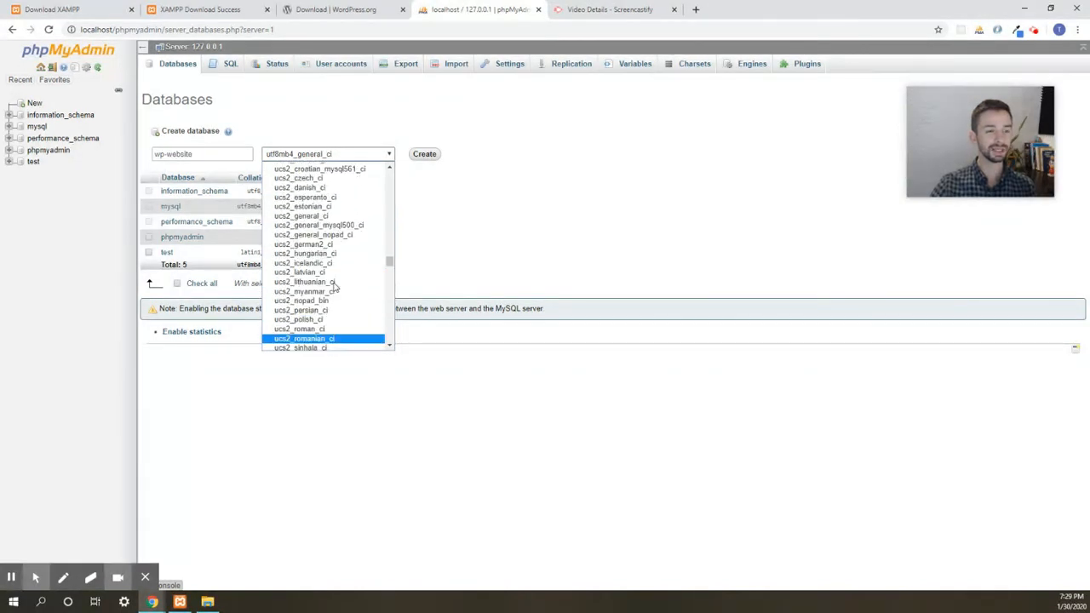
pyautogui.scroll(5, 339, 285)
pyautogui.moveTo(391, 231); pyautogui.dragTo(378, 316)
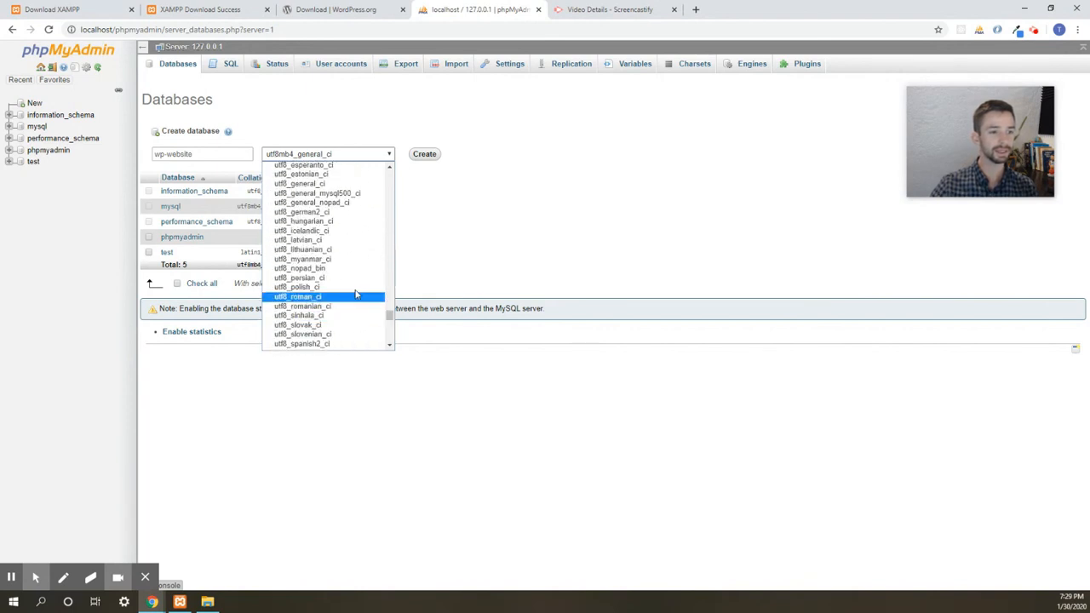
pyautogui.click(341, 184)
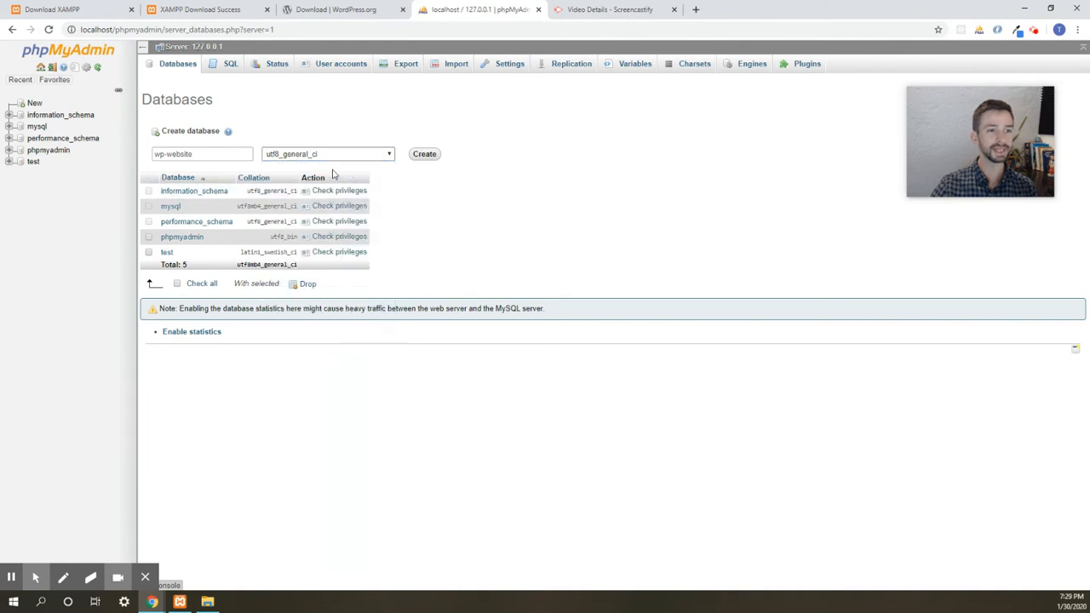
# - Create the database, open it in the tree, and return to the wp-website folder window
pyautogui.click(426, 158)
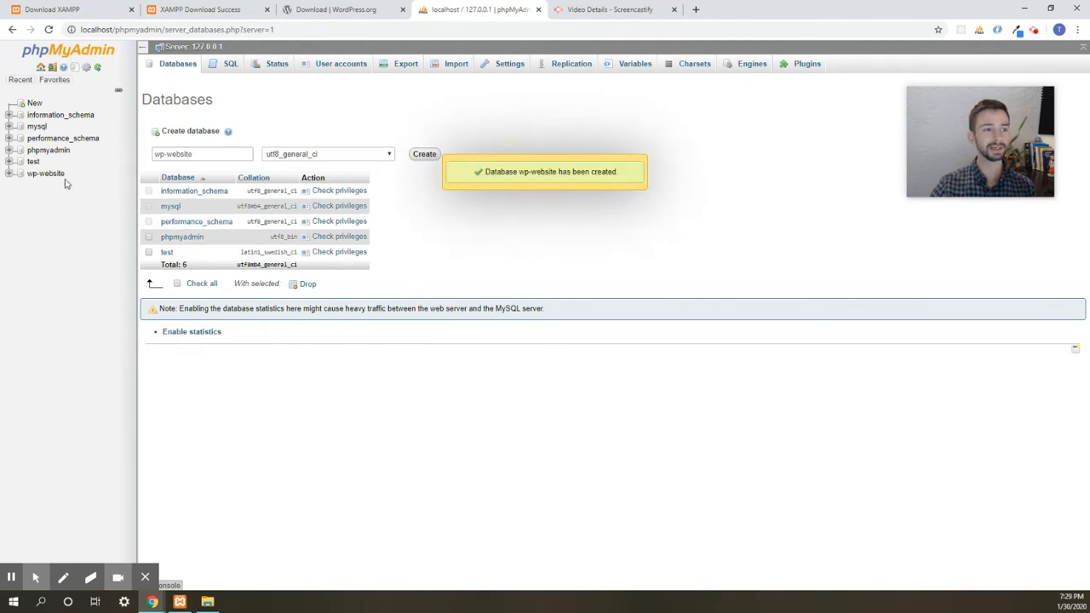
pyautogui.click(50, 173)
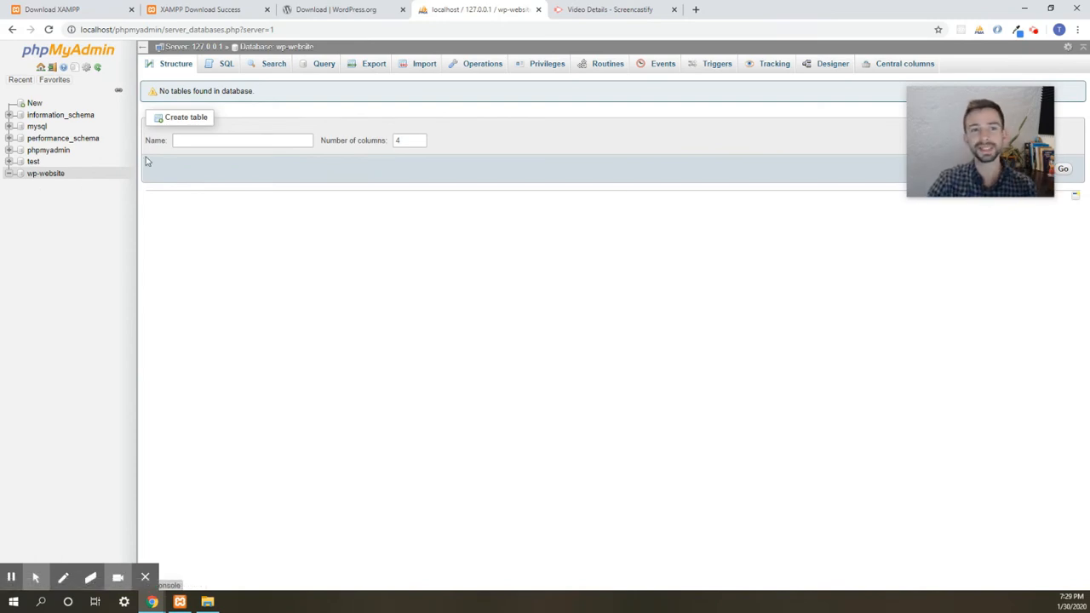
pyautogui.click(207, 601)
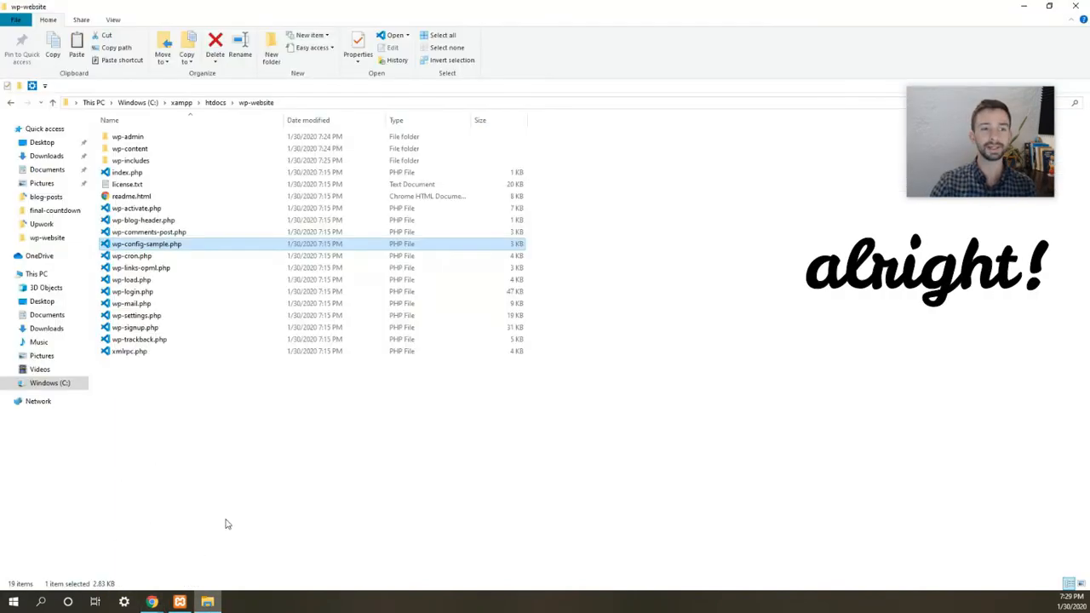
# - Show the htdocs folder, then return to phpMyAdmin in Chrome and close the Screencastify tab
pyautogui.click(215, 102)
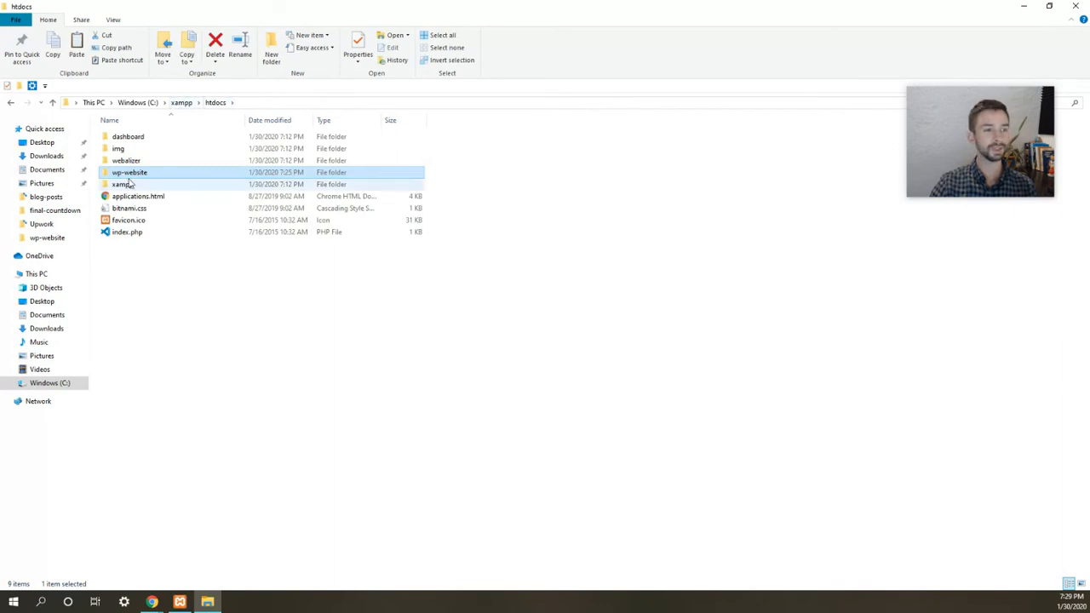
pyautogui.moveTo(142, 175)
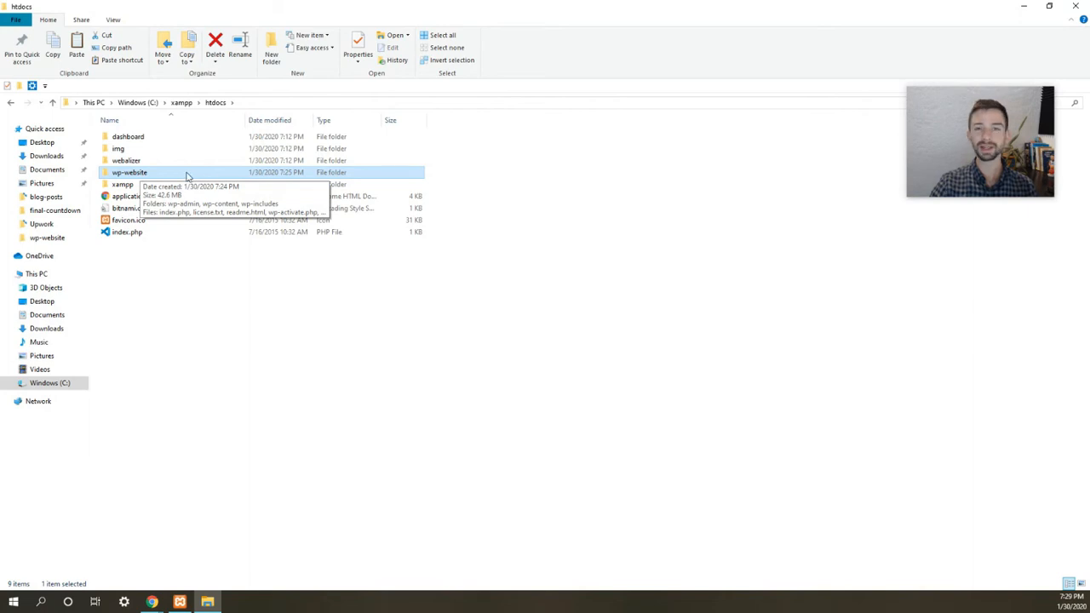
pyautogui.moveTo(152, 602)
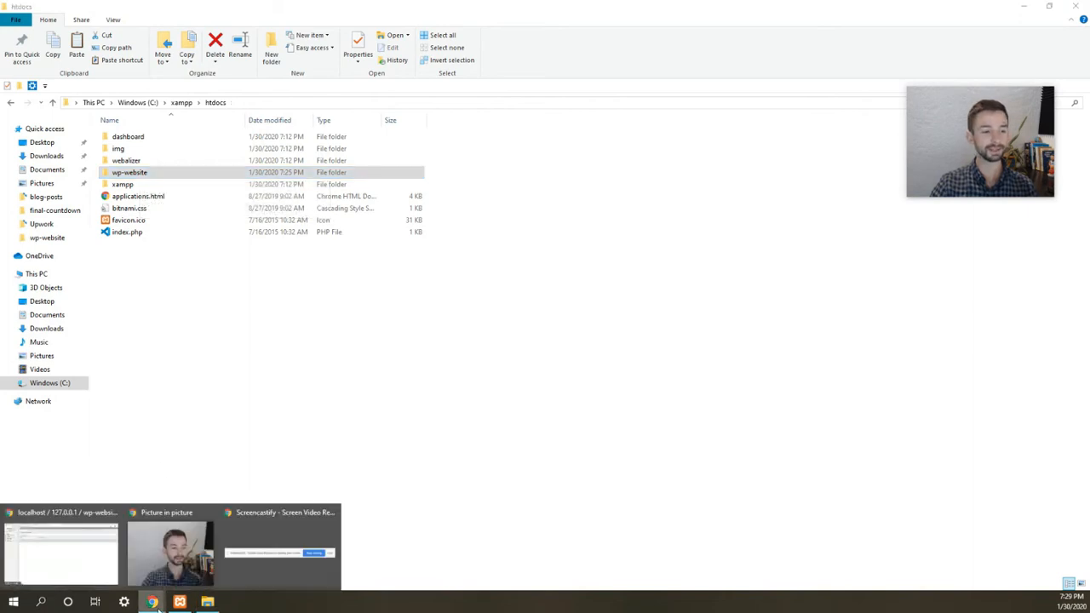
pyautogui.click(94, 548)
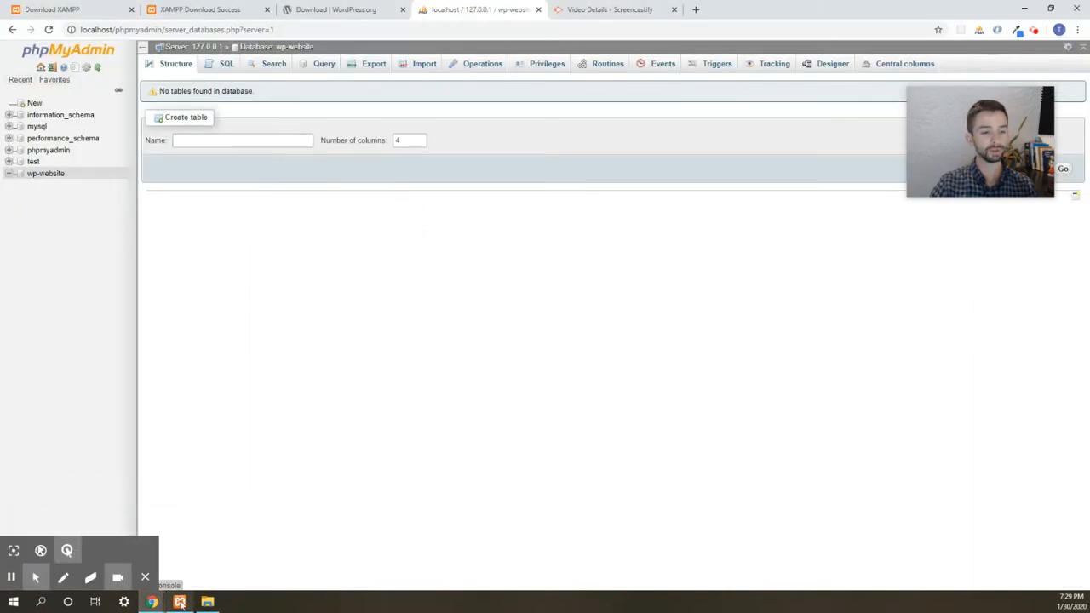
pyautogui.click(179, 601)
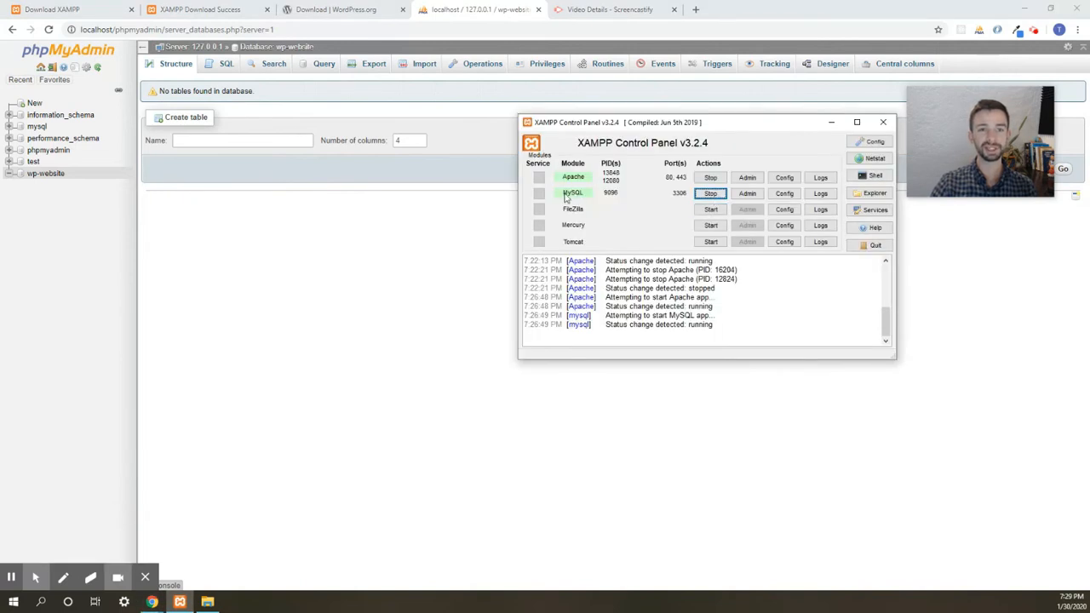
pyautogui.click(673, 10)
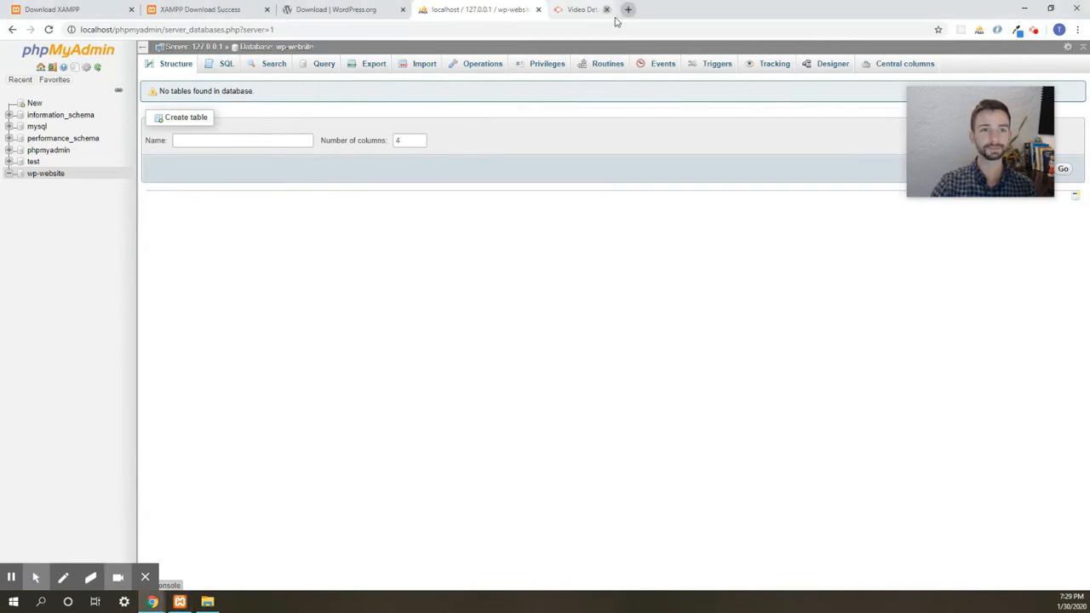
pyautogui.click(533, 31)
# - Load localhost/wp-website and continue WordPress setup with English (United States) as the language
pyautogui.write('loc')
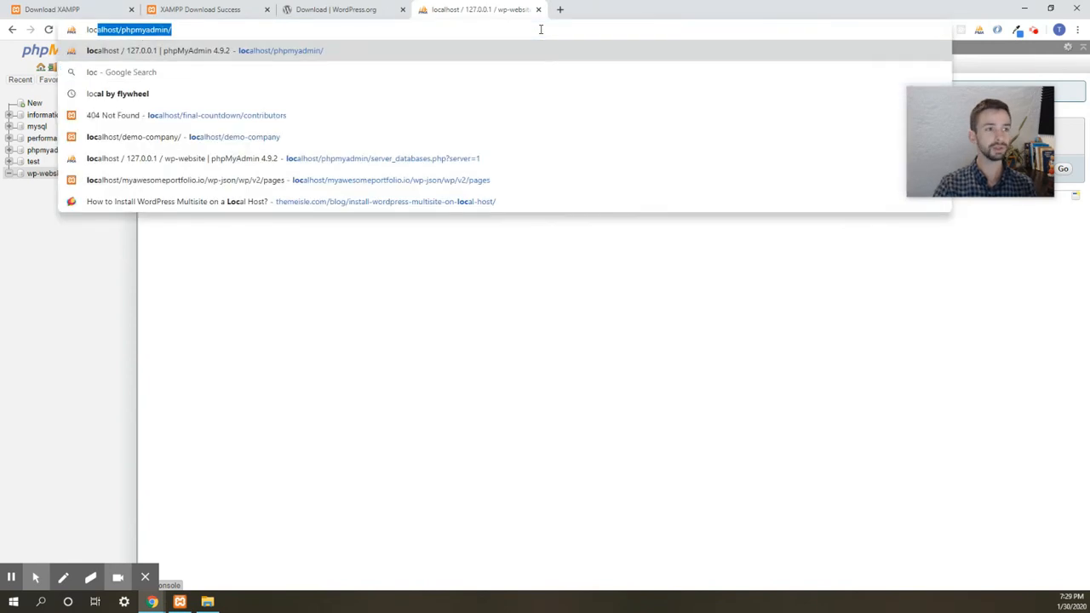
pyautogui.write('alhost/wp')
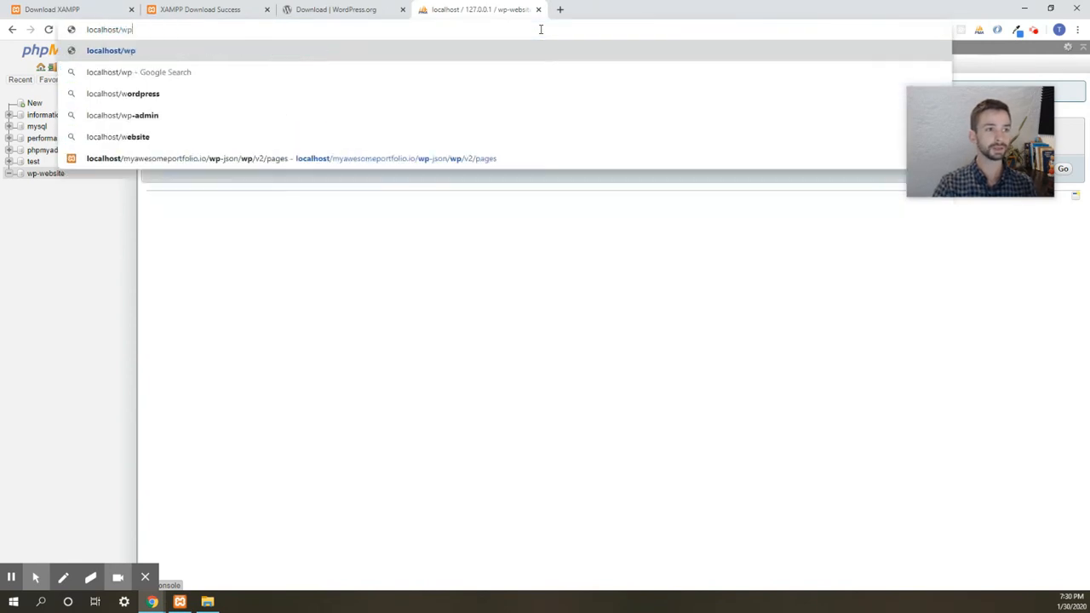
pyautogui.write('-website')
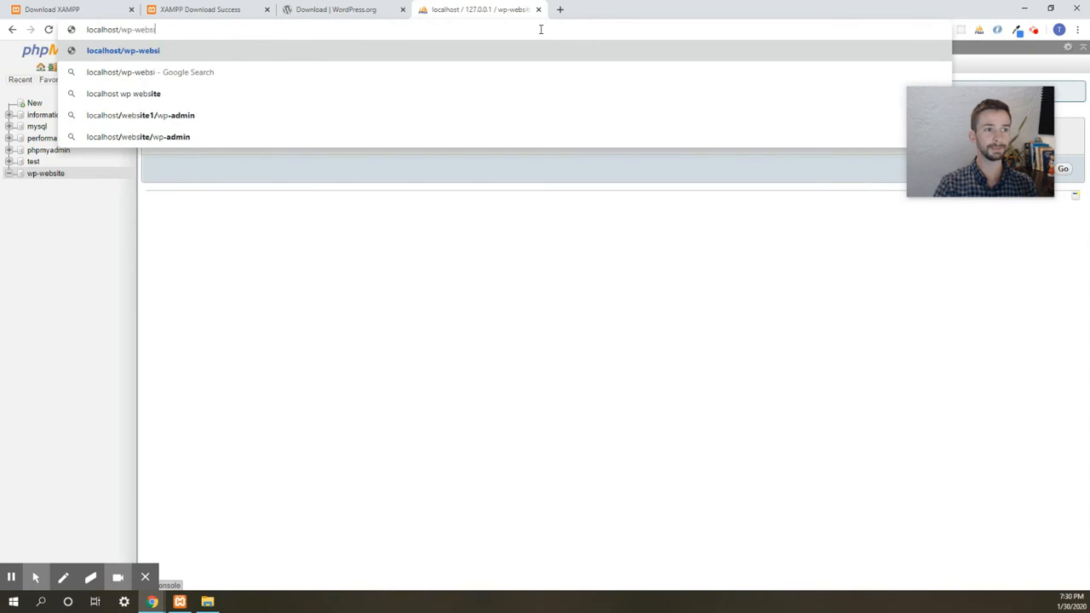
pyautogui.press('Return')
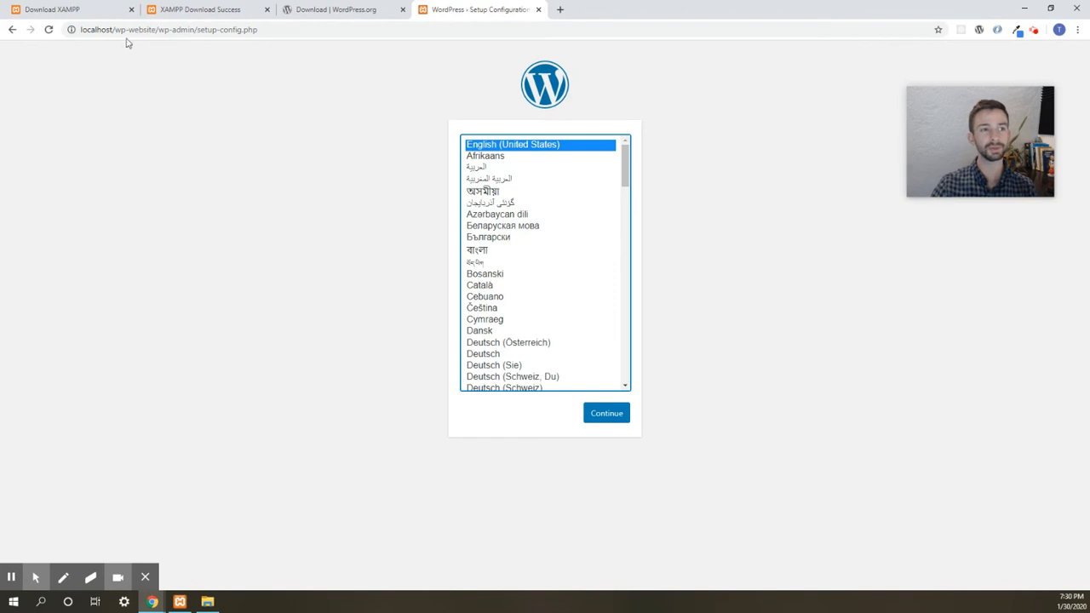
pyautogui.moveTo(87, 28); pyautogui.dragTo(197, 29)
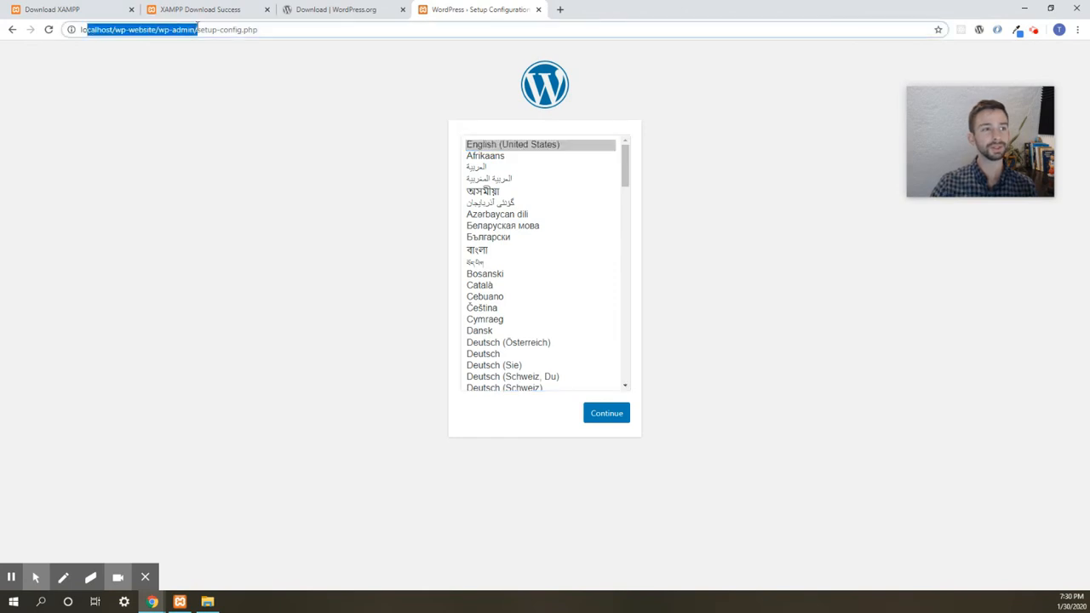
pyautogui.click(518, 146)
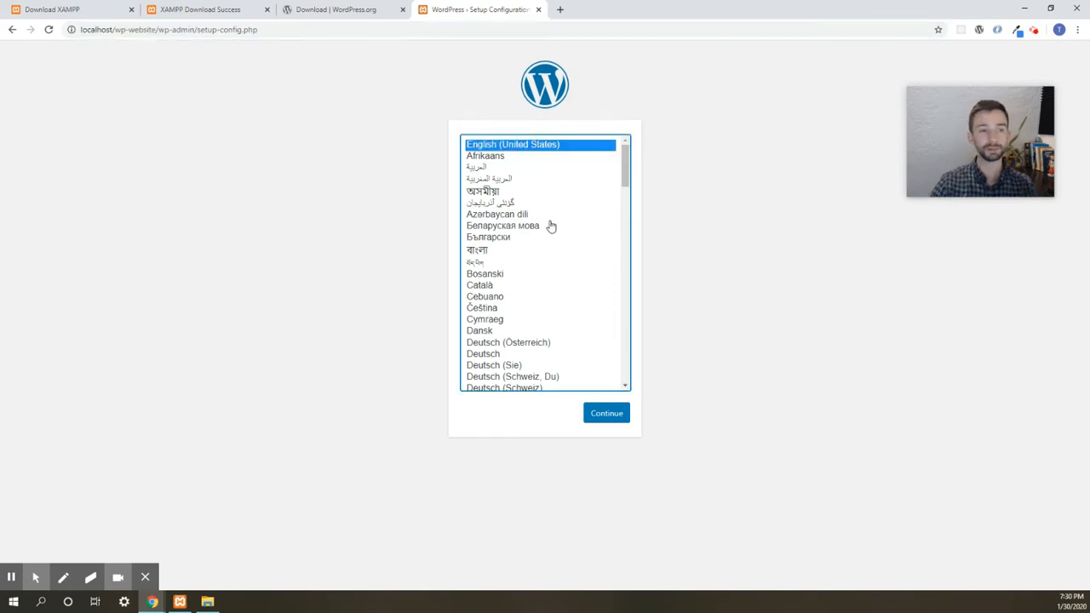
pyautogui.click(621, 417)
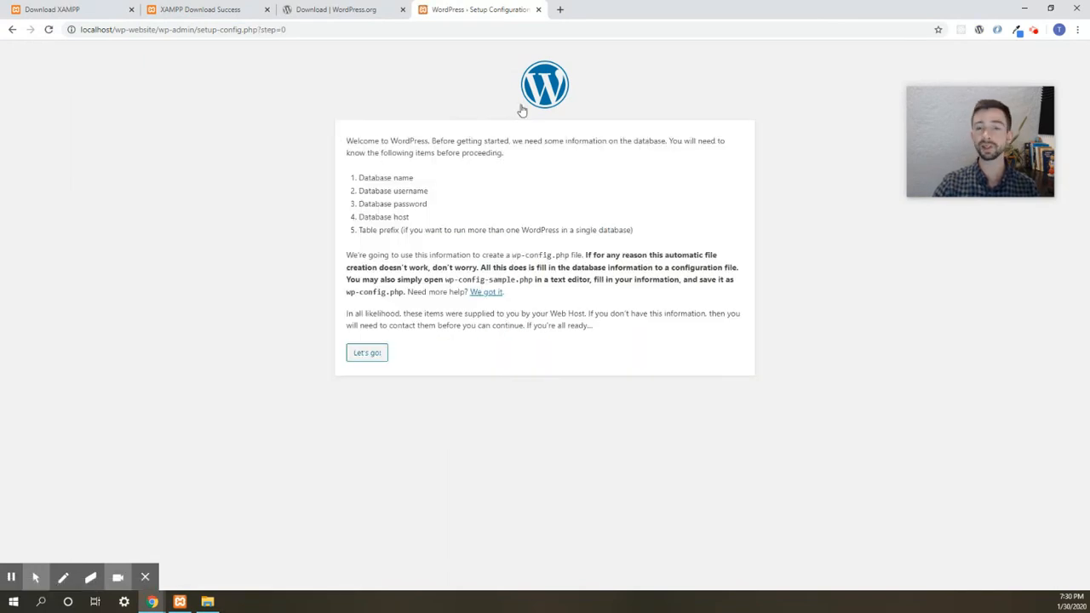
# - Review the required database details on the welcome page and proceed with Let's go!
pyautogui.moveTo(405, 174); pyautogui.dragTo(432, 191)
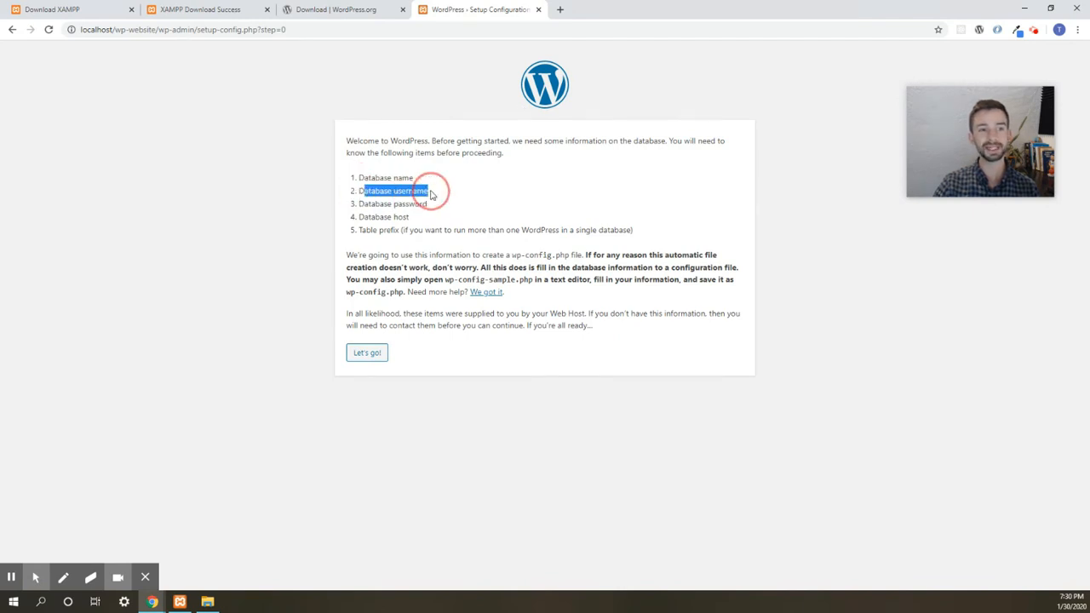
pyautogui.click(369, 352)
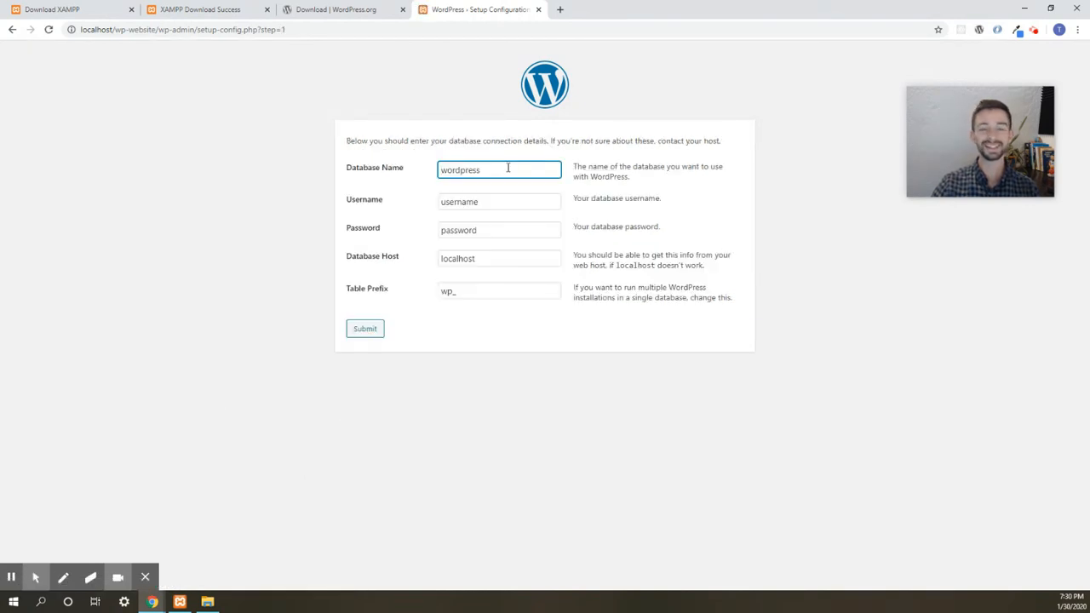
# - Enter database wp-website, user root, a blank password, keep localhost and wp_, and submit
pyautogui.doubleClick(507, 167)
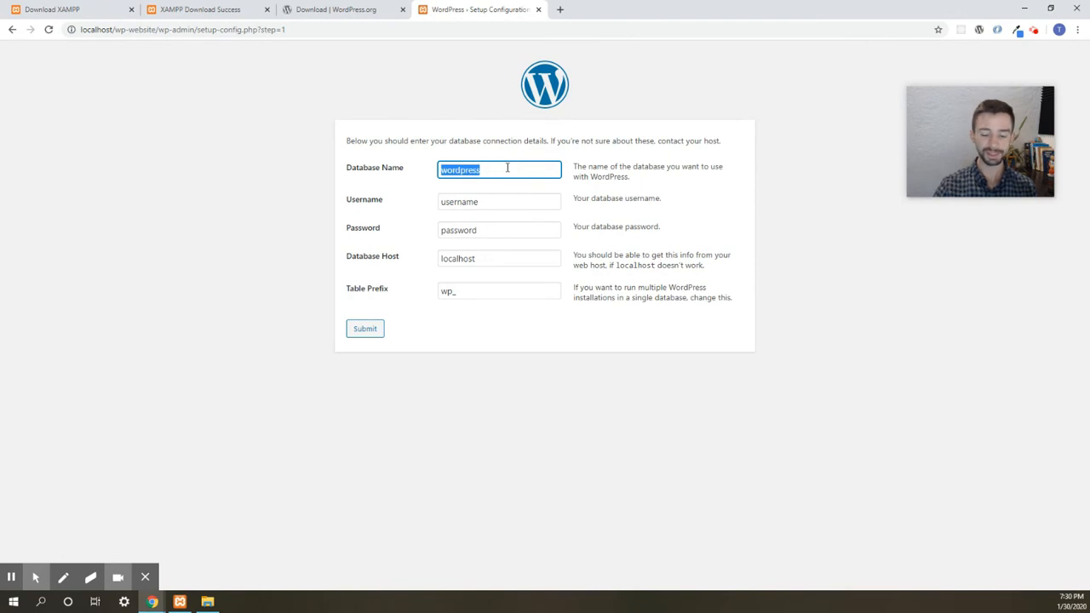
pyautogui.write('wo')
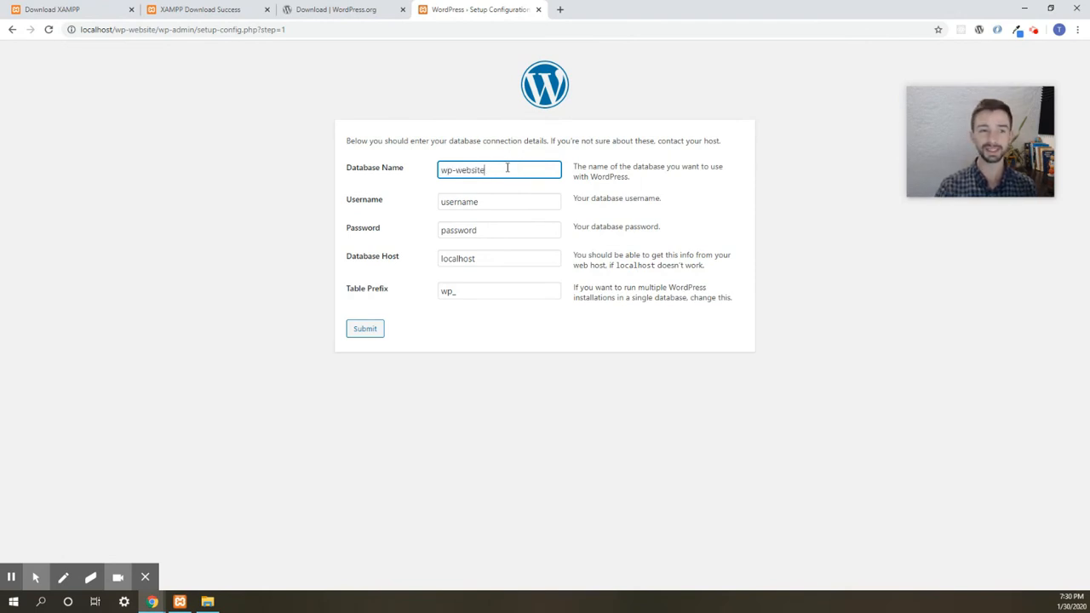
pyautogui.doubleClick(505, 201)
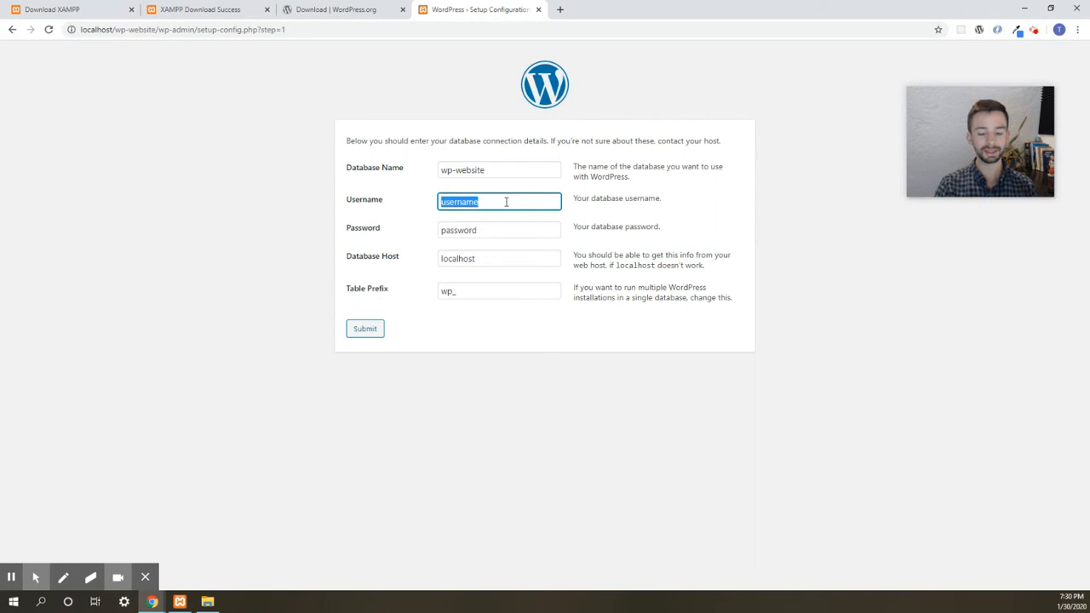
pyautogui.write('root')
pyautogui.press('Tab')
pyautogui.press('BackSpace')
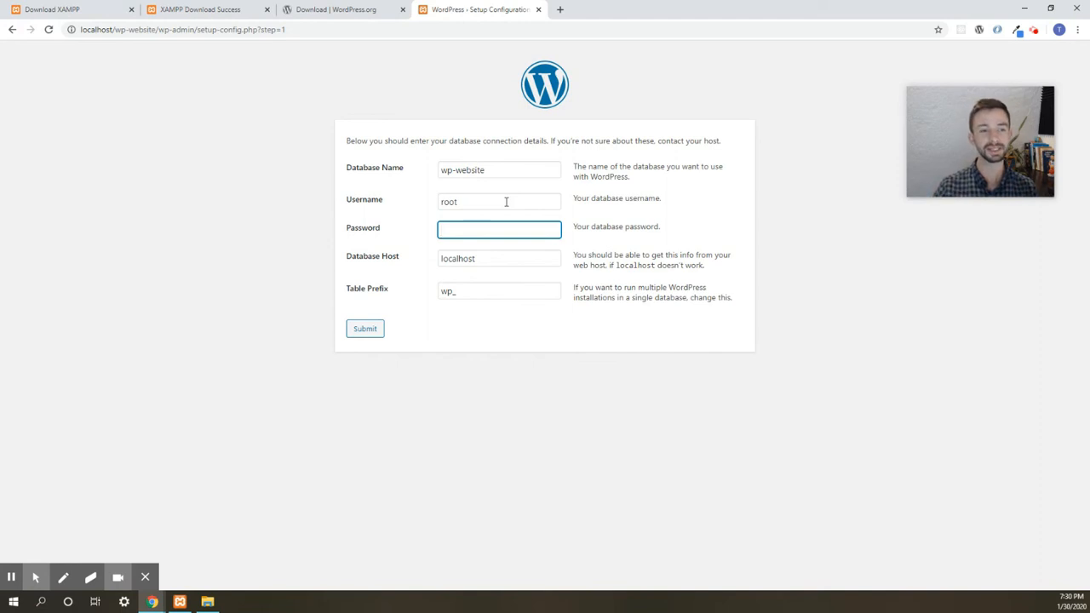
pyautogui.click(483, 262)
pyautogui.click(475, 296)
pyautogui.doubleClick(453, 291)
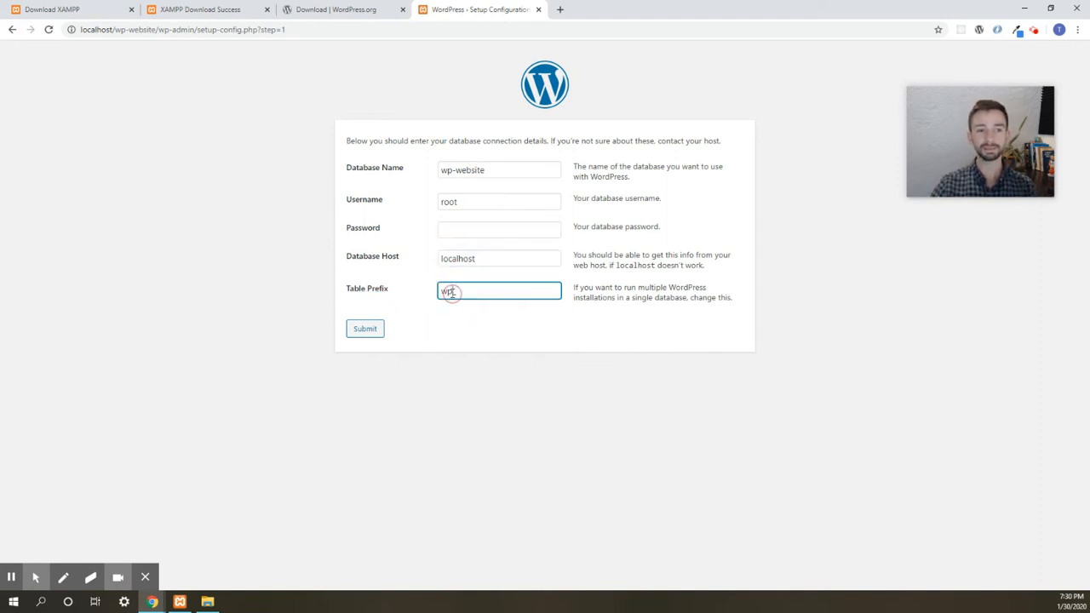
pyautogui.click(367, 331)
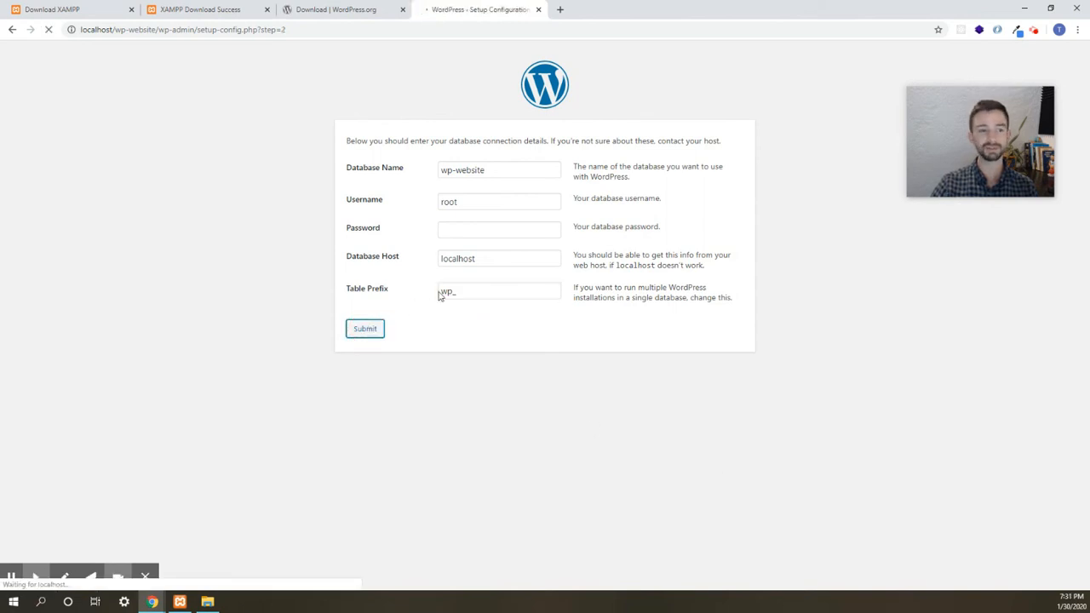
# - Run the installation and set the site title to Testing
pyautogui.click(405, 182)
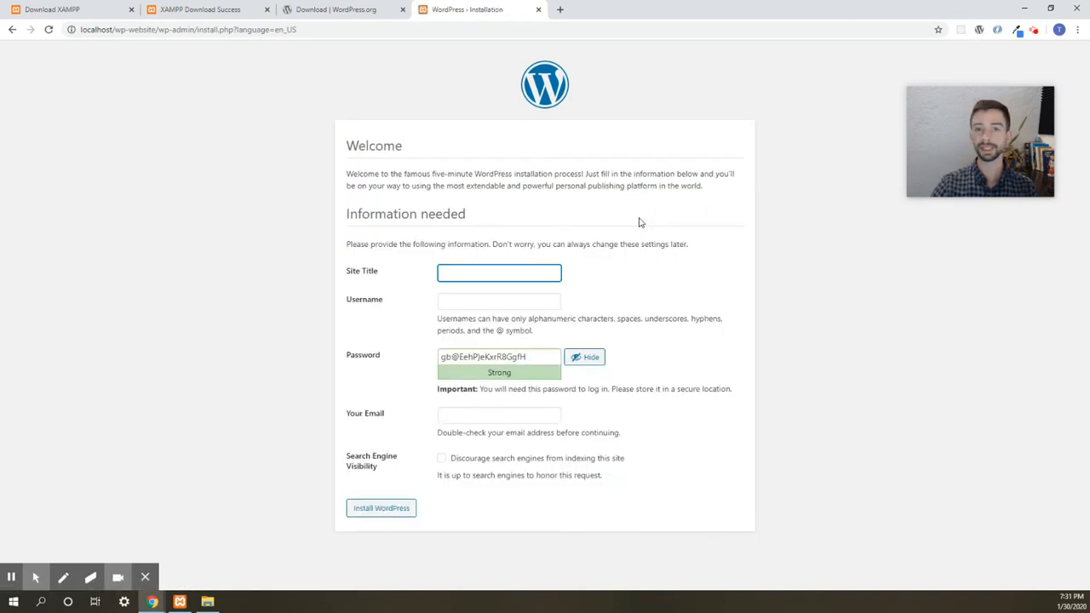
pyautogui.click(464, 270)
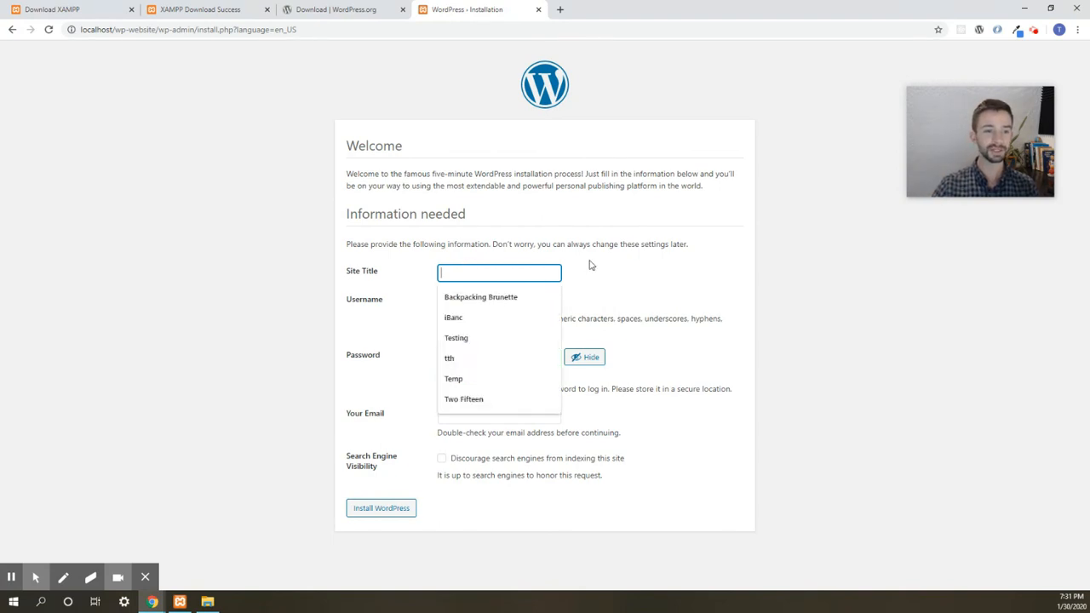
pyautogui.click(496, 335)
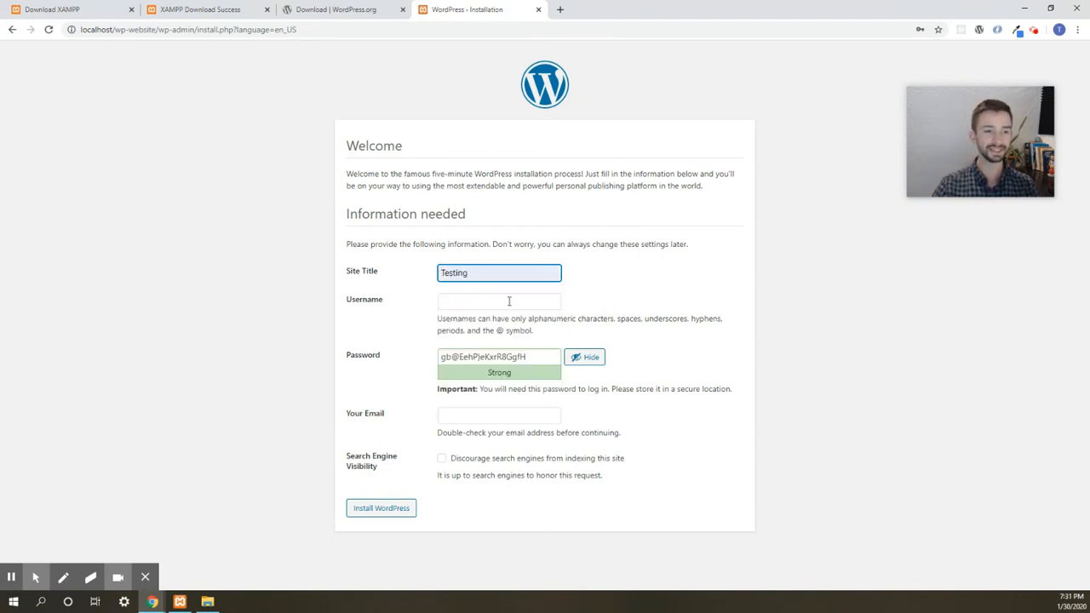
# - Set username admin with a confirmed weak password and the e-mail address, then install WordPress
pyautogui.click(509, 302)
pyautogui.write('ad')
pyautogui.press('Down')
pyautogui.press('Tab')
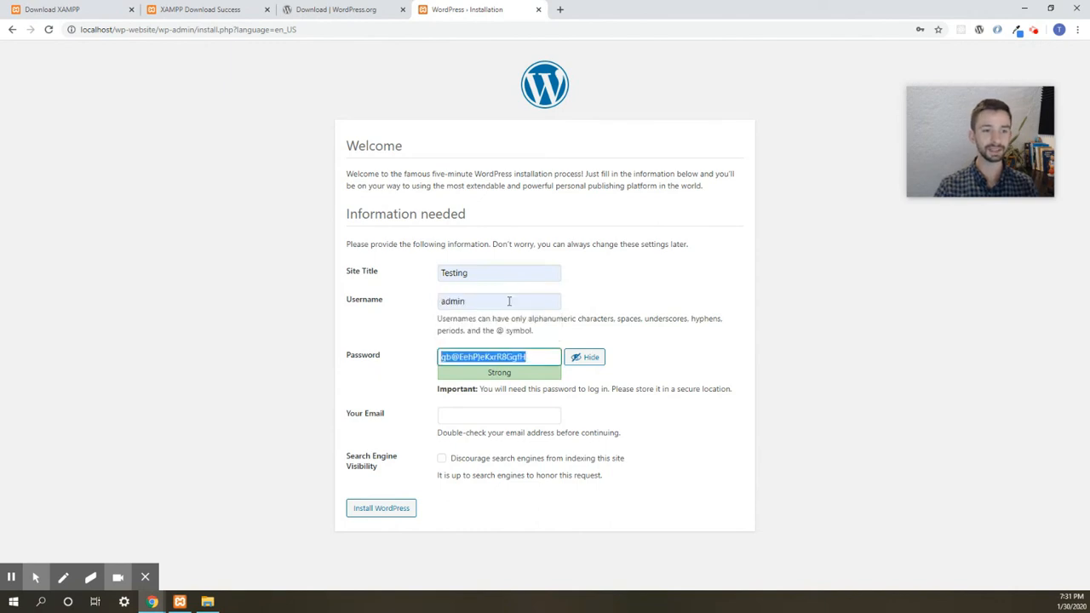
pyautogui.write('12345')
pyautogui.click(494, 414)
pyautogui.click(491, 440)
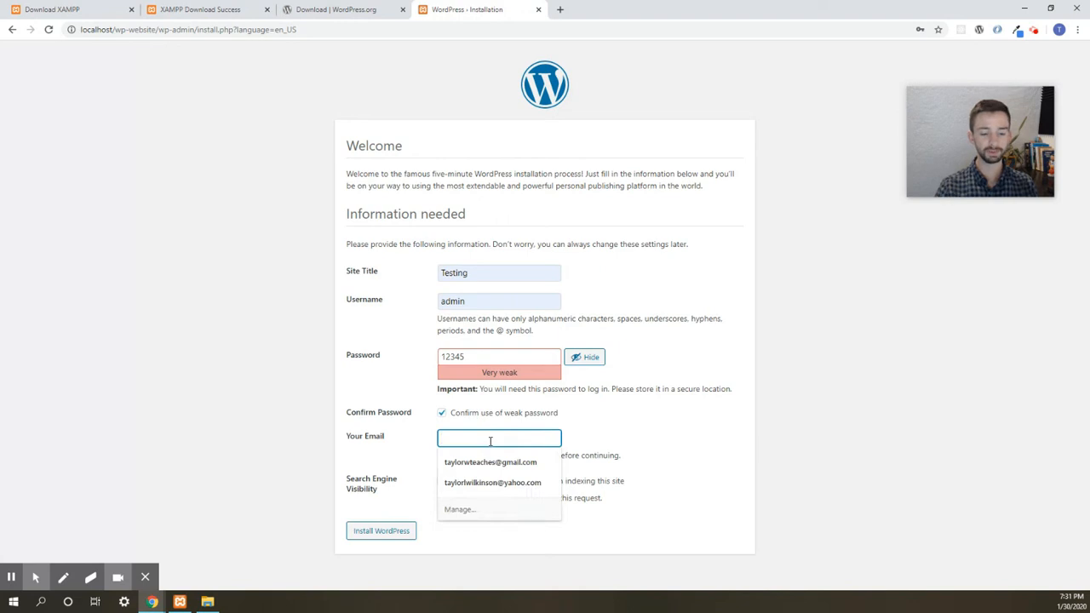
pyautogui.click(491, 462)
pyautogui.click(376, 533)
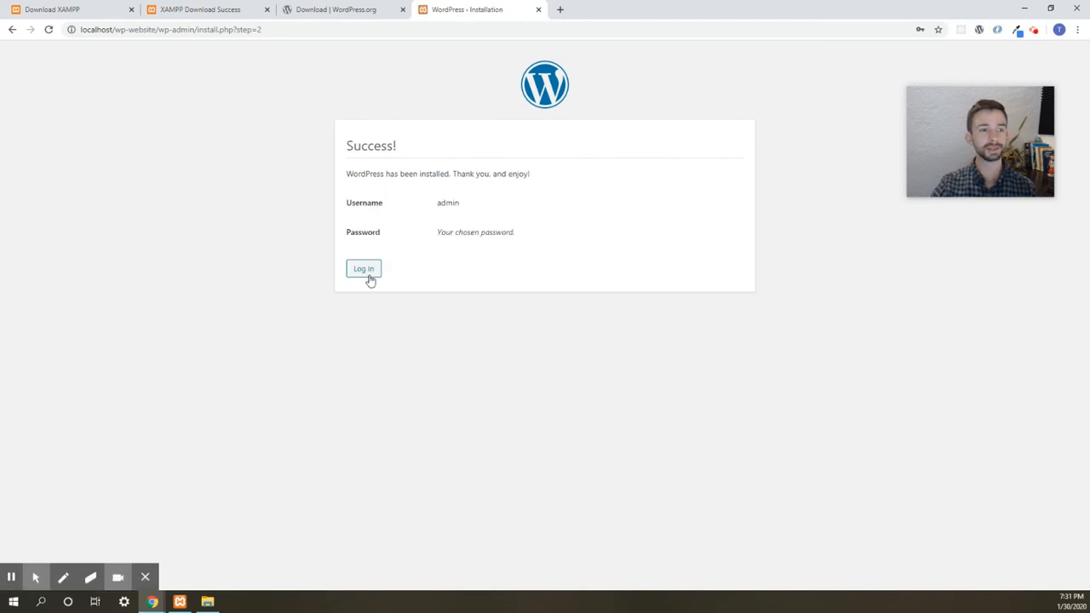
# - Log in to WordPress as admin with the account password
pyautogui.click(371, 271)
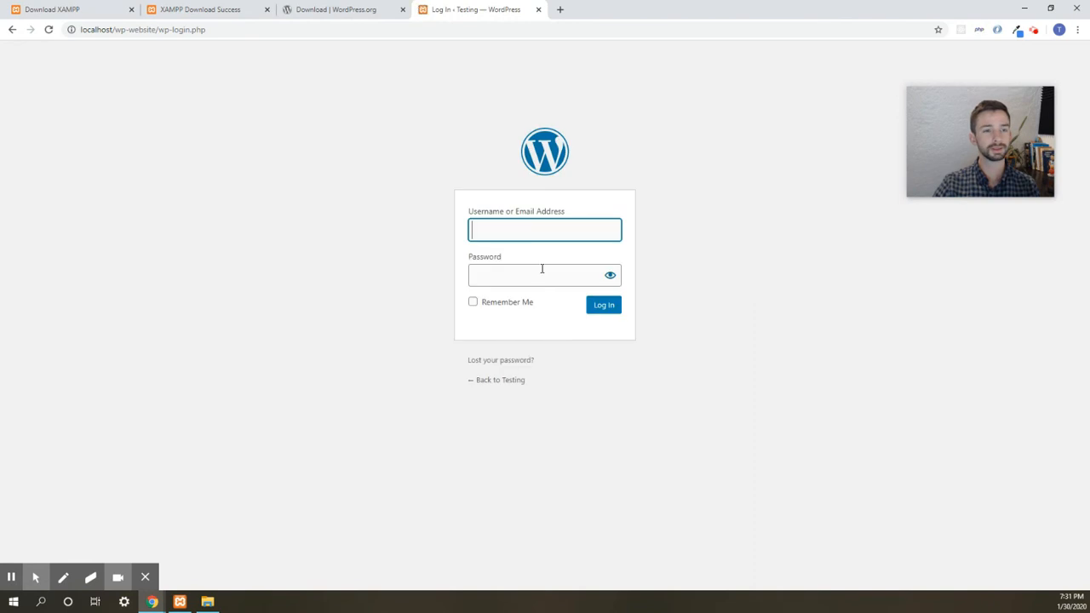
pyautogui.click(530, 235)
pyautogui.click(511, 255)
pyautogui.click(519, 272)
pyautogui.write('pass1')
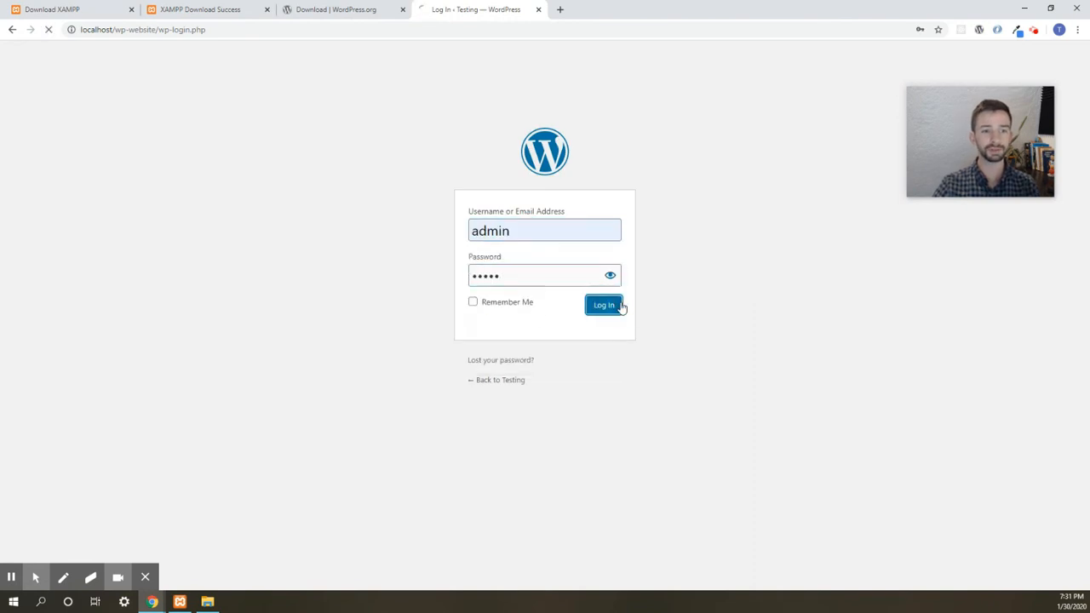
pyautogui.click(620, 306)
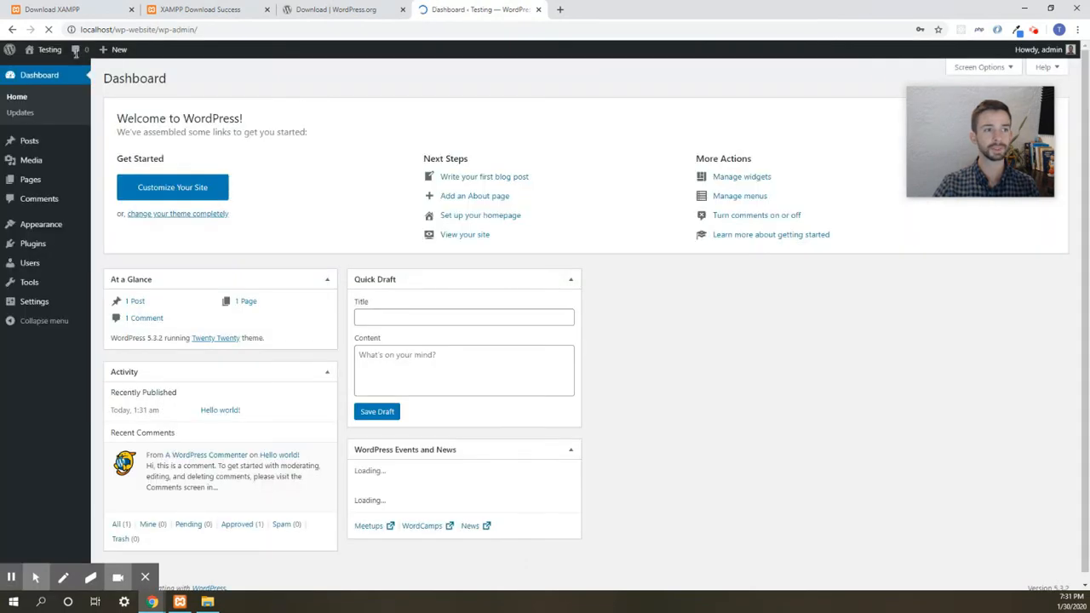
# - Open the Testing site's front page in a new tab and look over the Hello world! post
pyautogui.moveTo(46, 48)
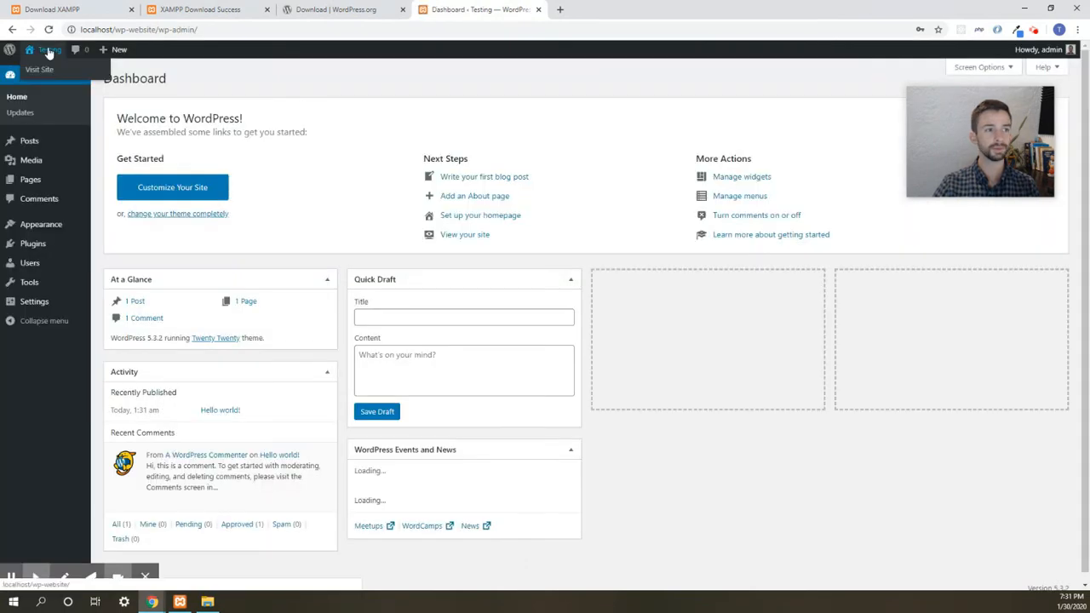
pyautogui.rightClick(46, 77)
pyautogui.click(65, 77)
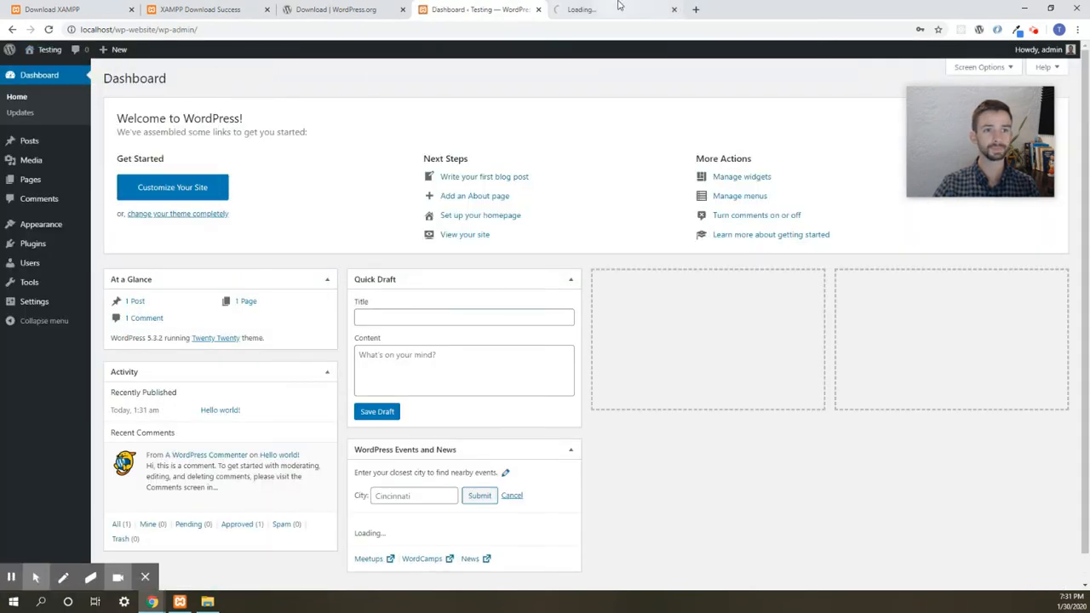
pyautogui.click(630, 10)
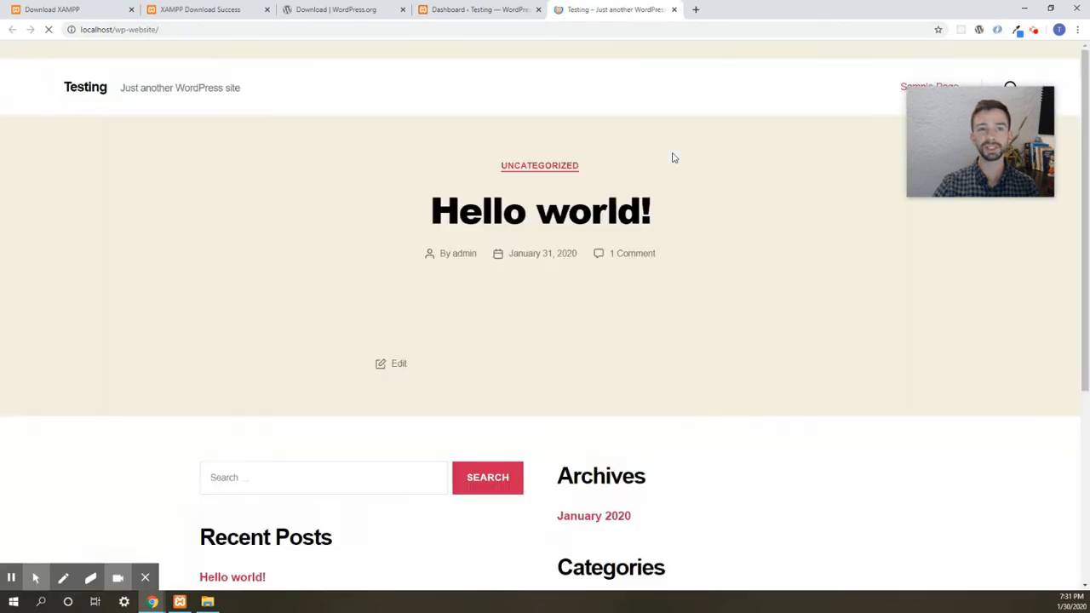
pyautogui.scroll(-4, 450, 436)
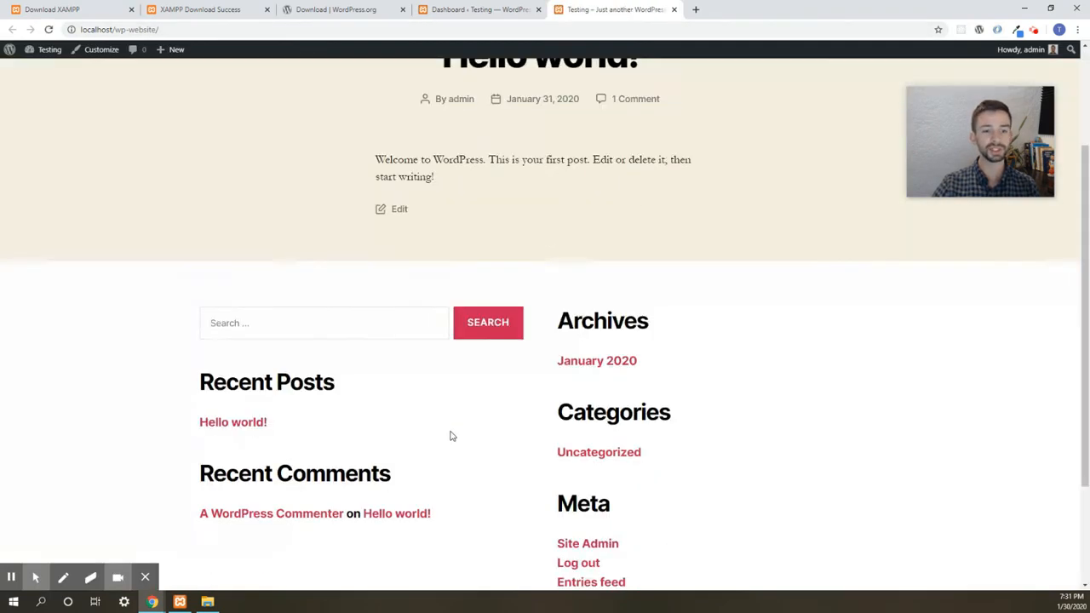
pyautogui.scroll(4, 452, 437)
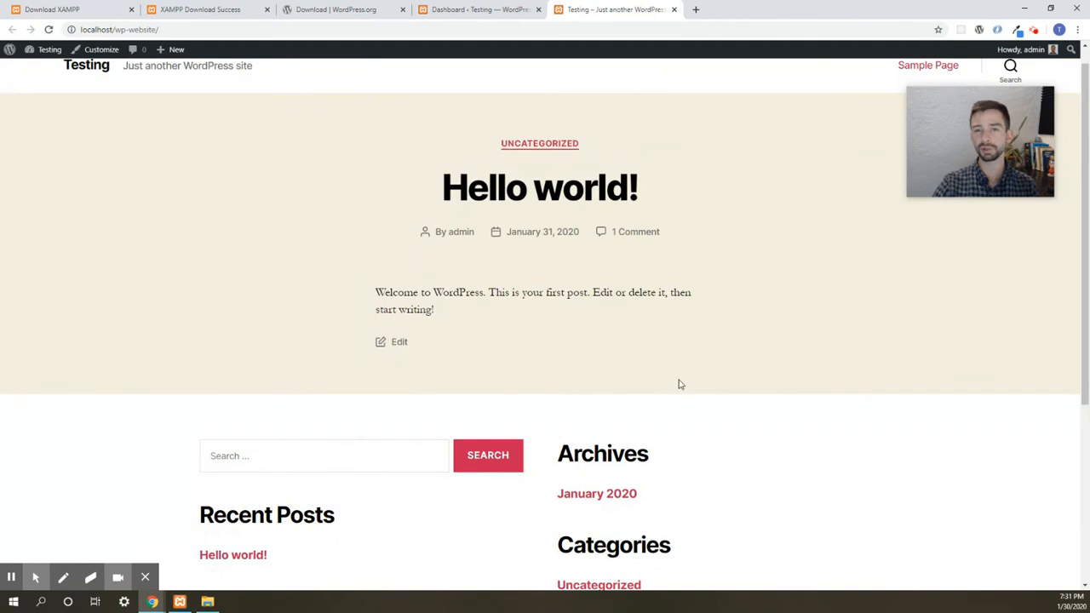
pyautogui.scroll(1, 681, 320)
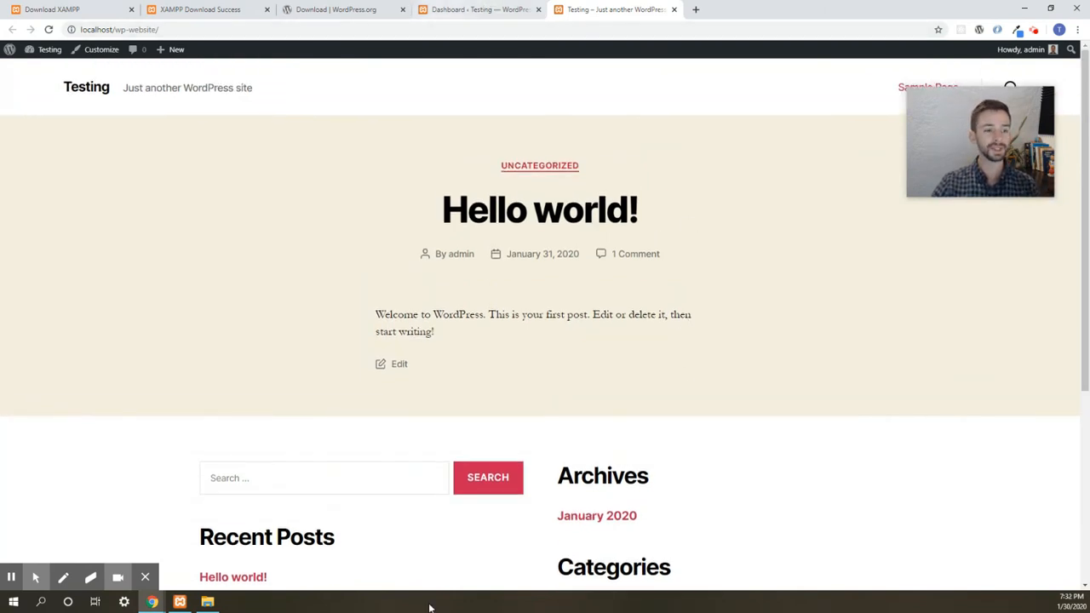
pyautogui.click(179, 601)
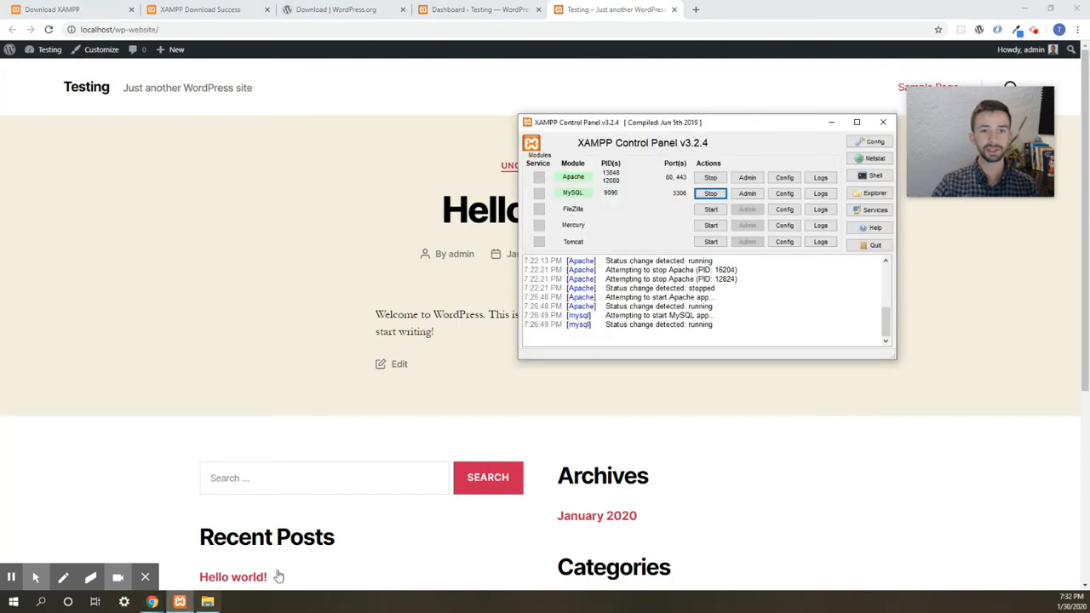
# - Open the C:\xampp folder in File Explorer from the control panel and move the window right
pyautogui.click(875, 195)
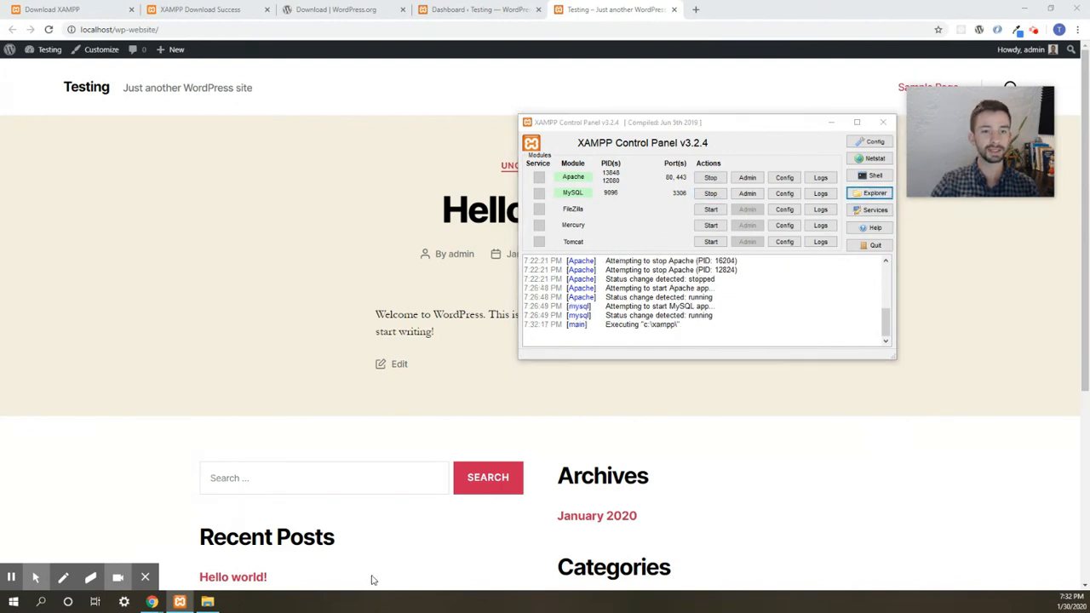
pyautogui.moveTo(485, 76); pyautogui.dragTo(744, 105)
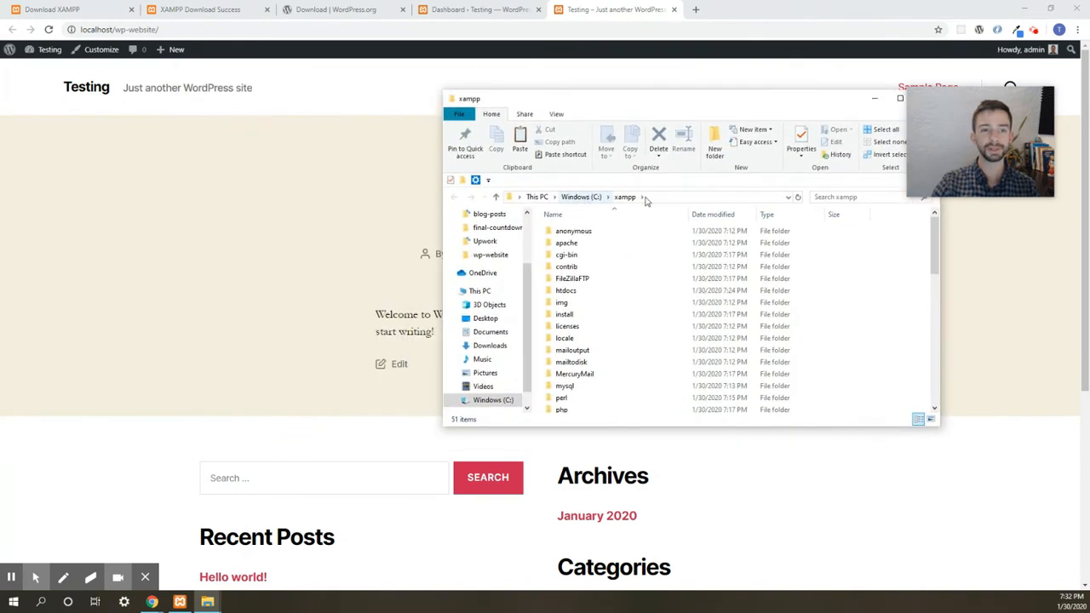
# - Browse htdocs\wp-website\wp-content\themes and select the twentytwenty theme folder
pyautogui.click(576, 293)
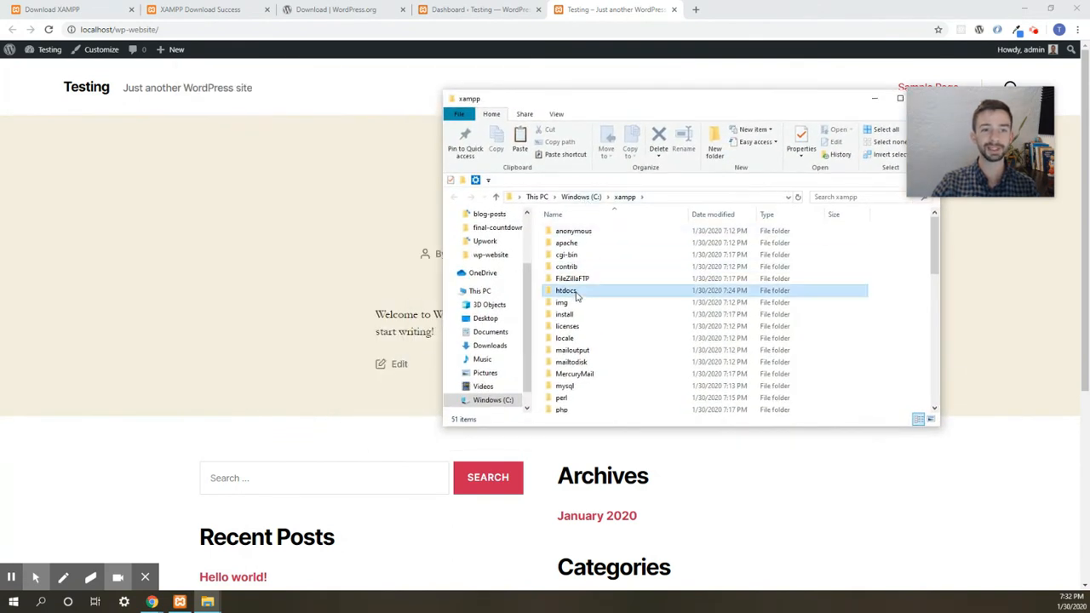
pyautogui.doubleClick(576, 294)
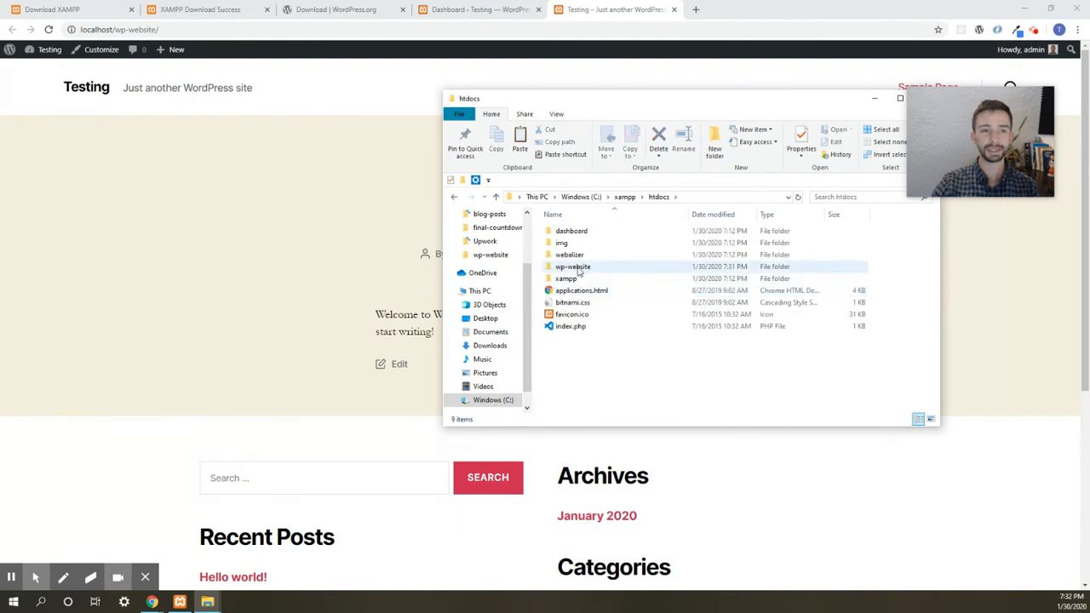
pyautogui.click(583, 270)
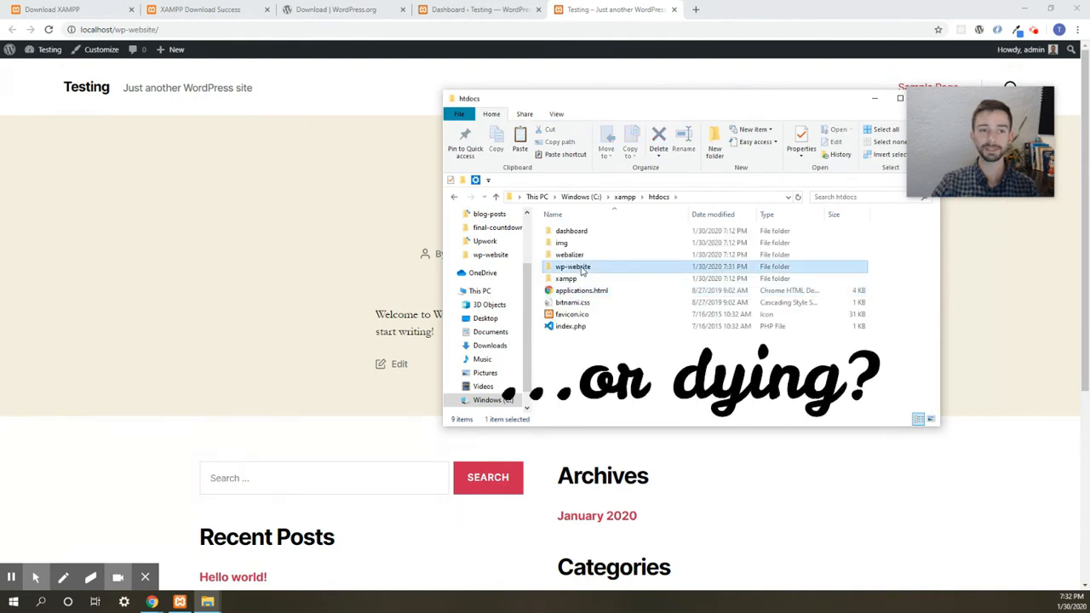
pyautogui.doubleClick(583, 271)
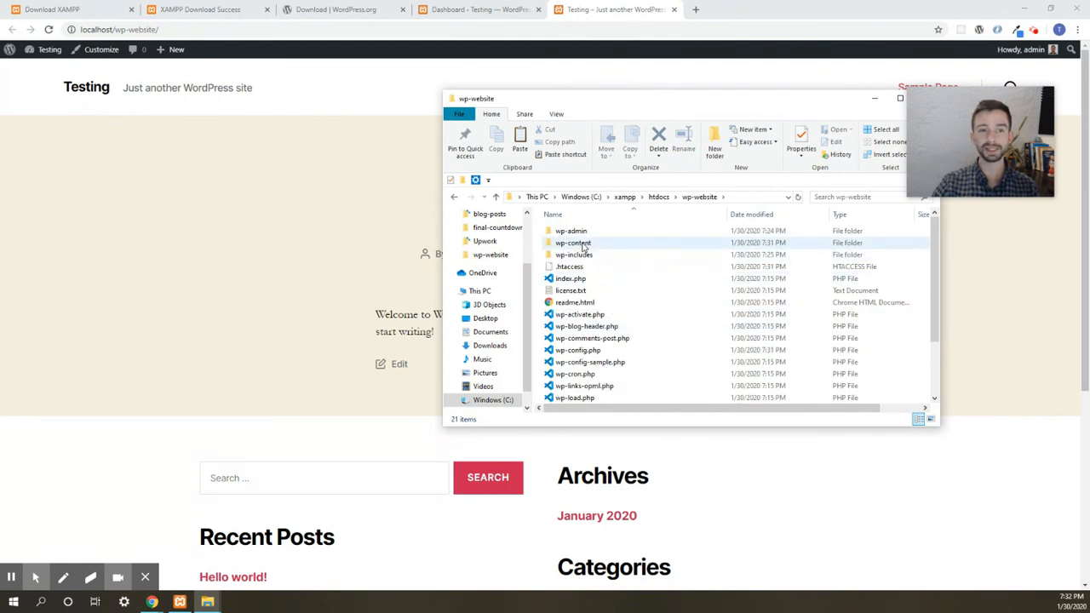
pyautogui.doubleClick(585, 244)
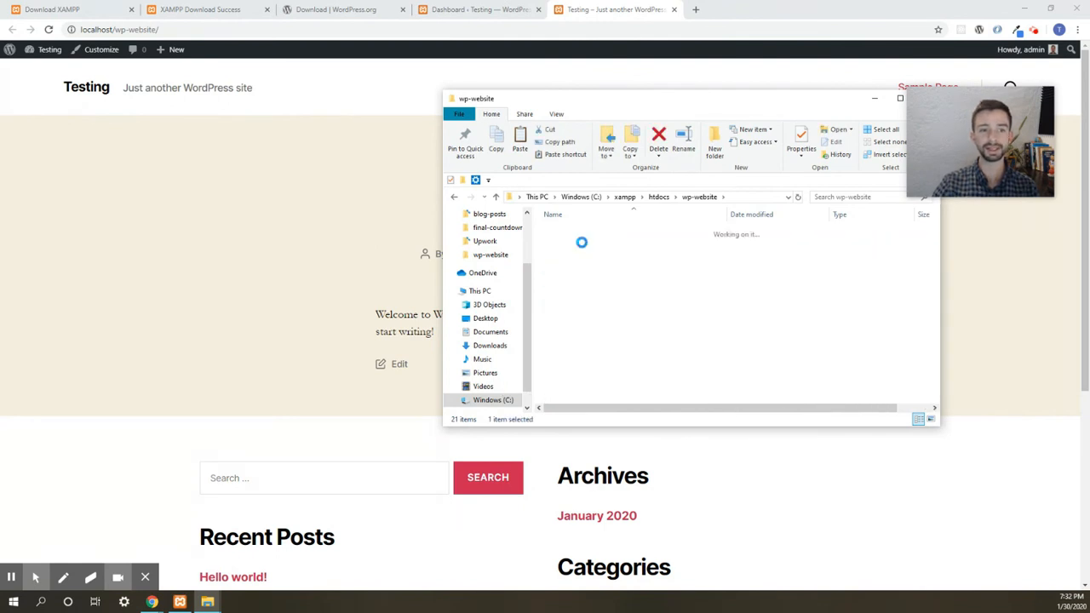
pyautogui.doubleClick(585, 245)
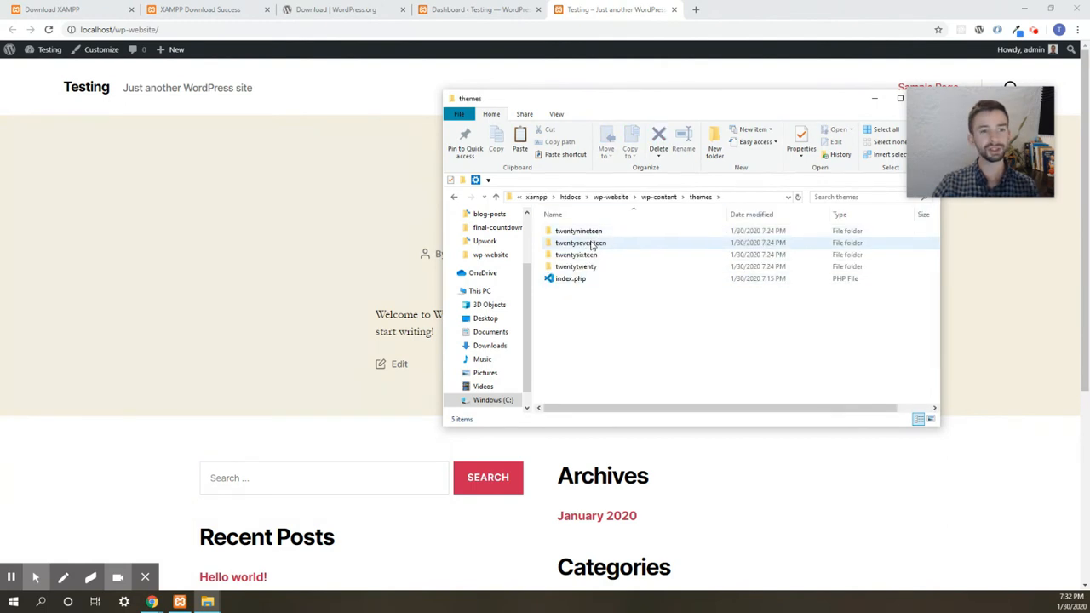
pyautogui.click(608, 270)
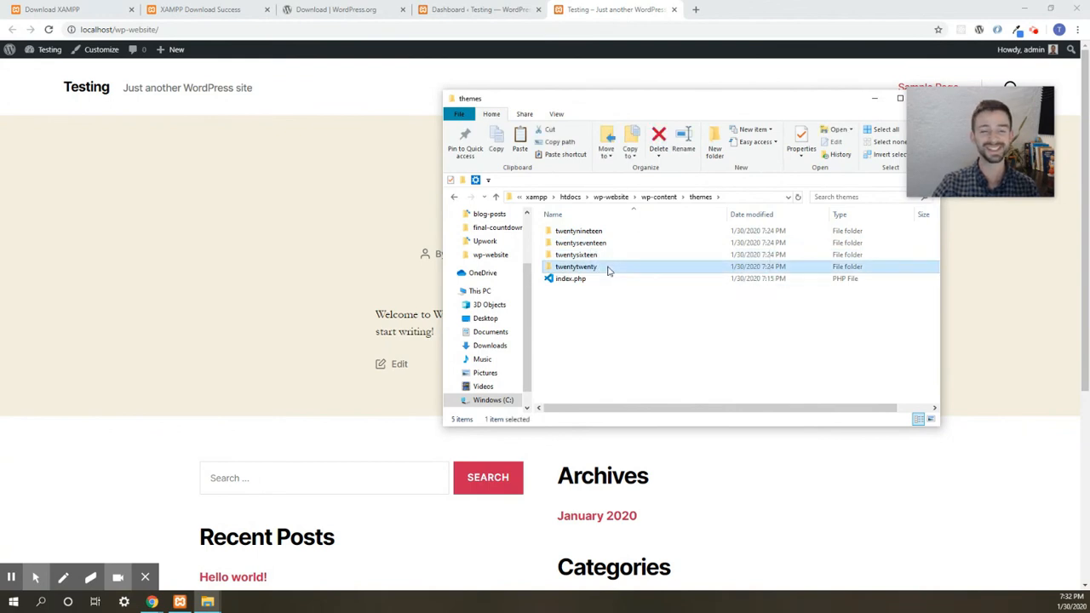
# - Browse the twentytwenty theme folder, selecting index.php and style.css, then return to the themes folder
pyautogui.doubleClick(608, 268)
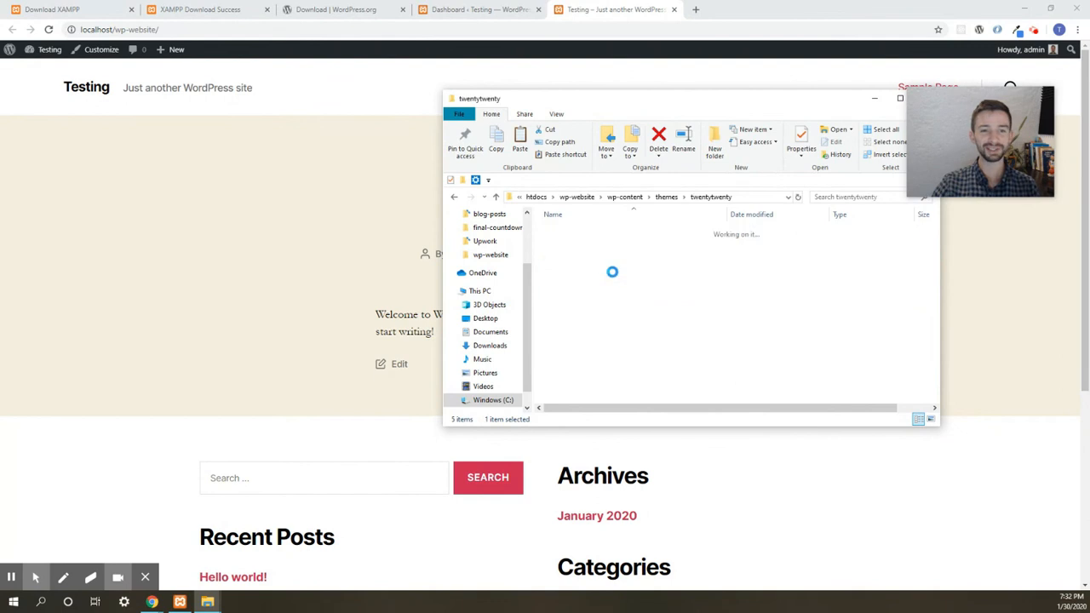
pyautogui.scroll(-2, 605, 256)
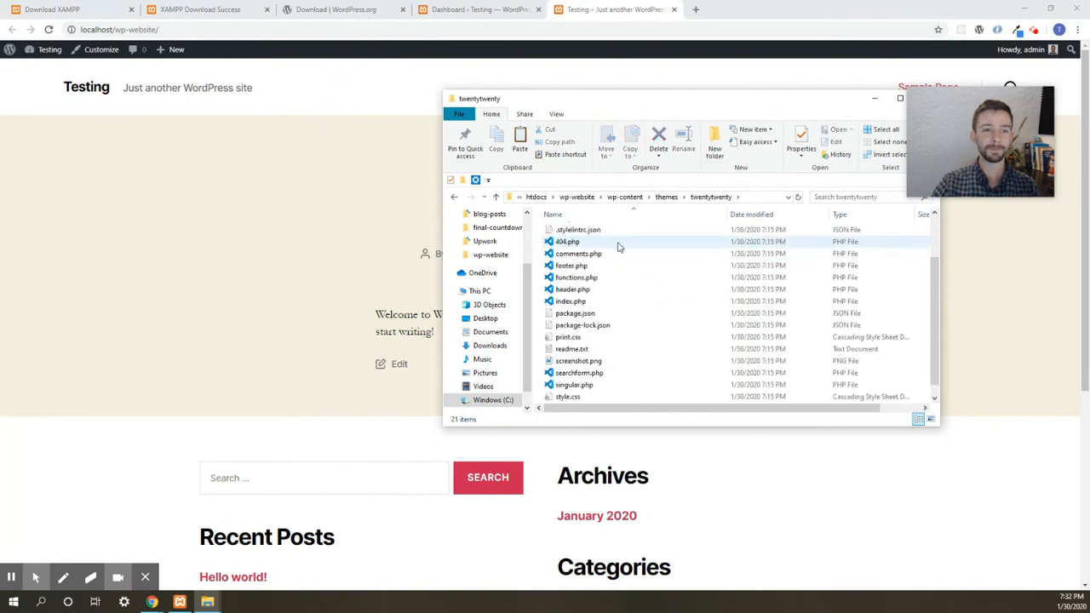
pyautogui.scroll(2, 692, 358)
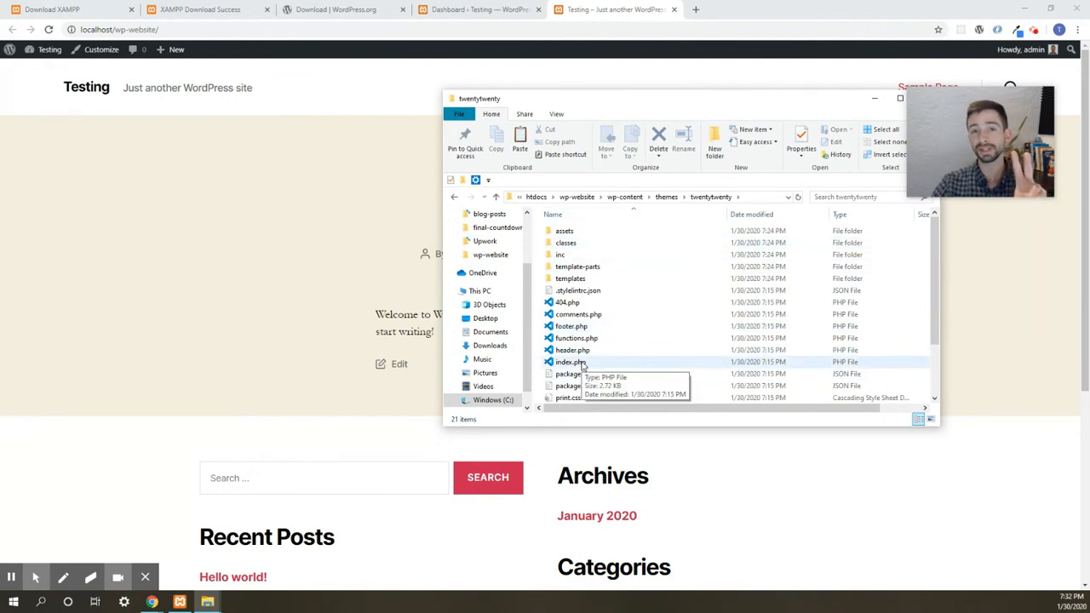
pyautogui.click(586, 364)
pyautogui.scroll(-2, 620, 361)
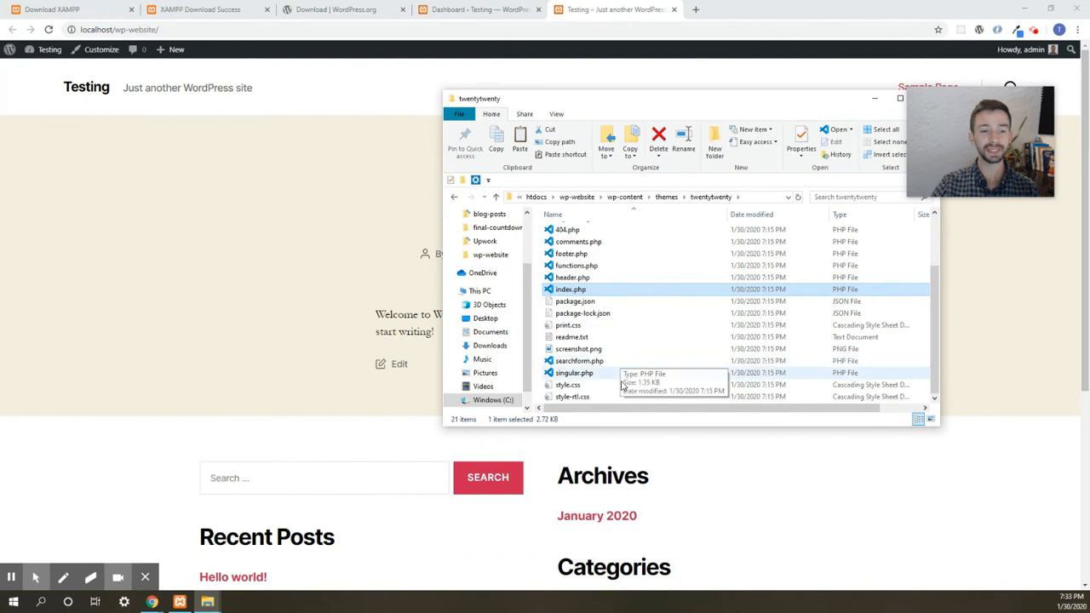
pyautogui.click(591, 387)
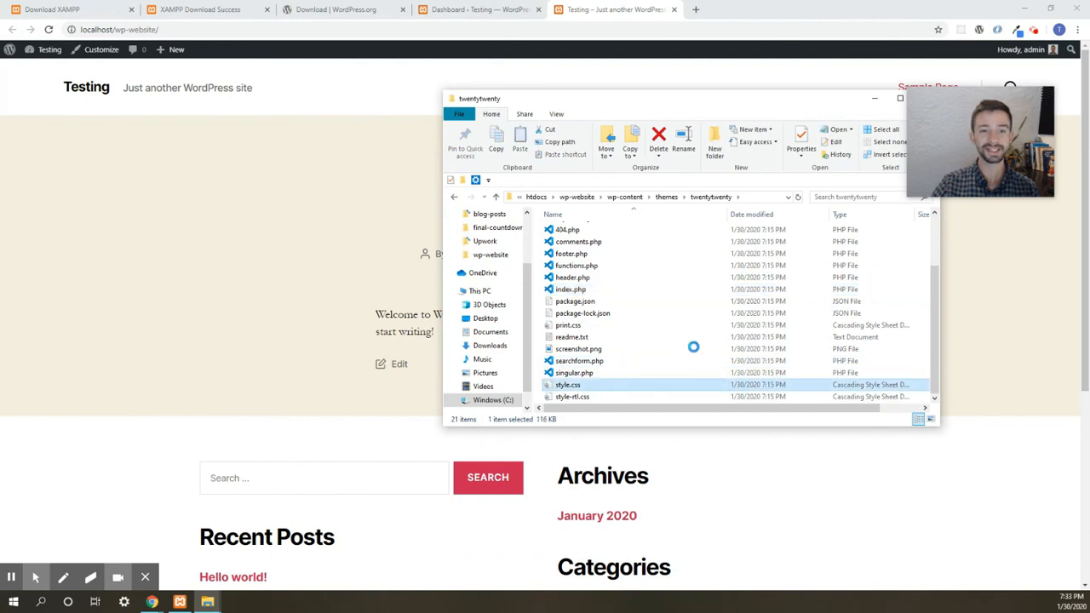
pyautogui.click(667, 196)
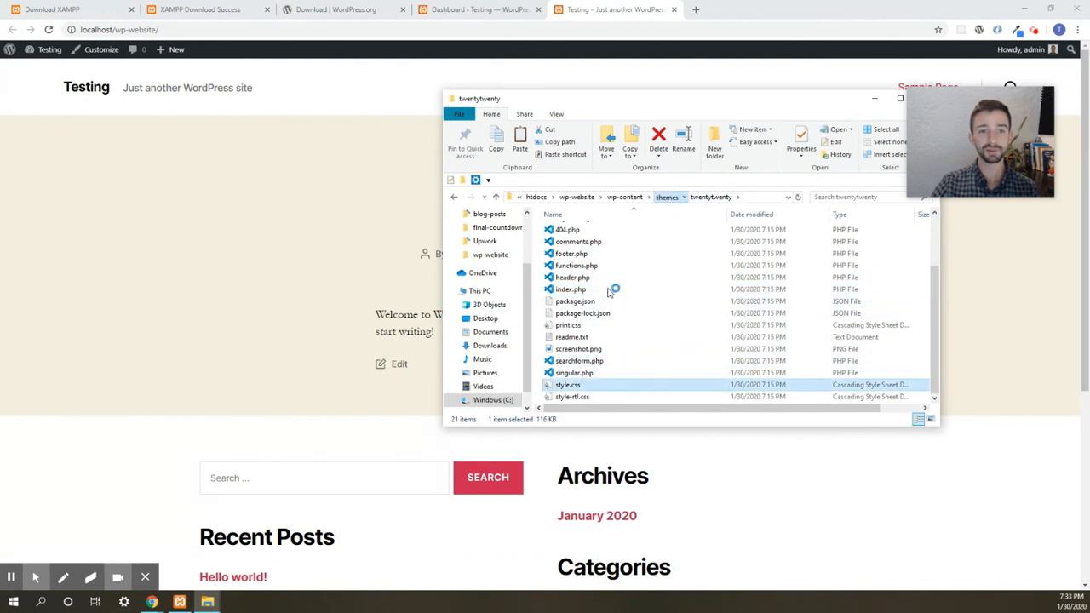